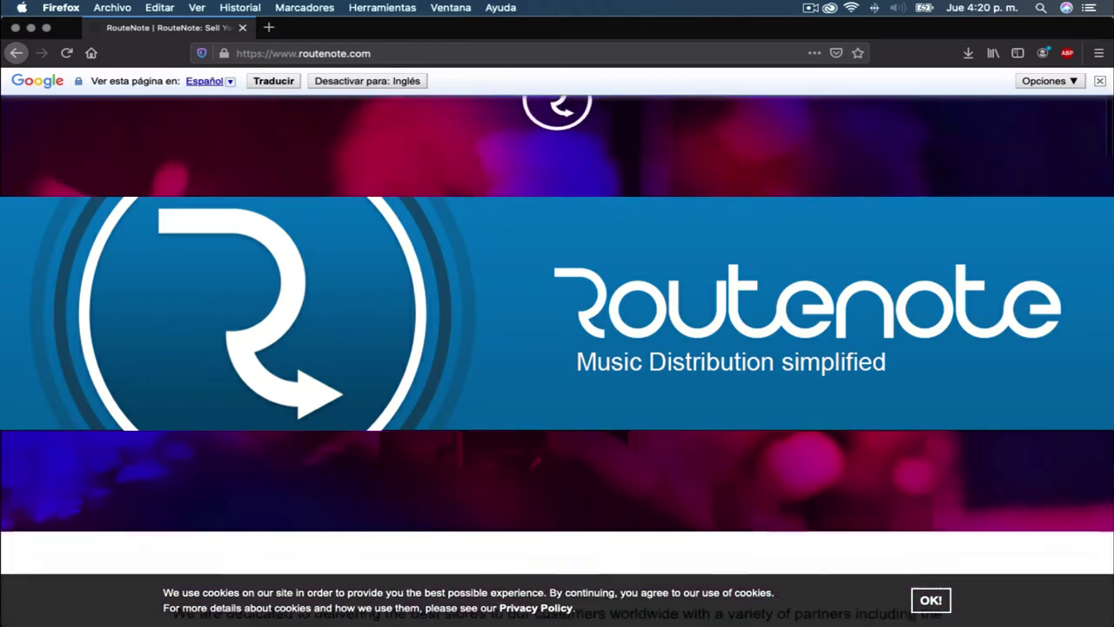
# Step: Open the RouteNote log-in form with its prefilled credentials and start the robot check
pyautogui.scroll(-5, 557, 348)
pyautogui.scroll(-2, 519, 212)
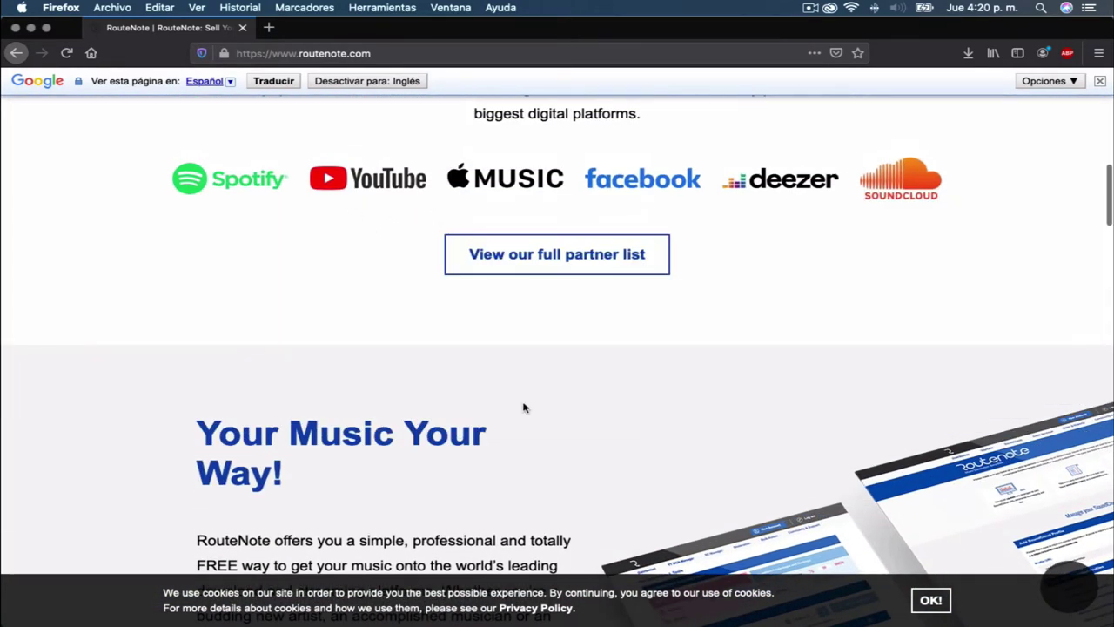
pyautogui.scroll(1, 609, 411)
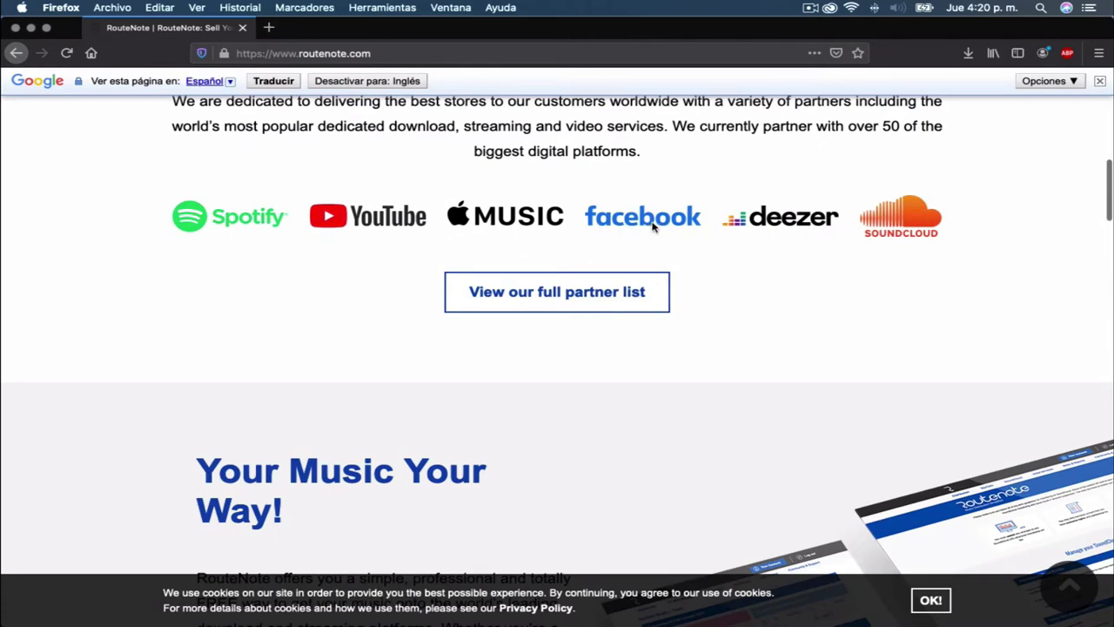
pyautogui.click(664, 283)
pyautogui.click(917, 133)
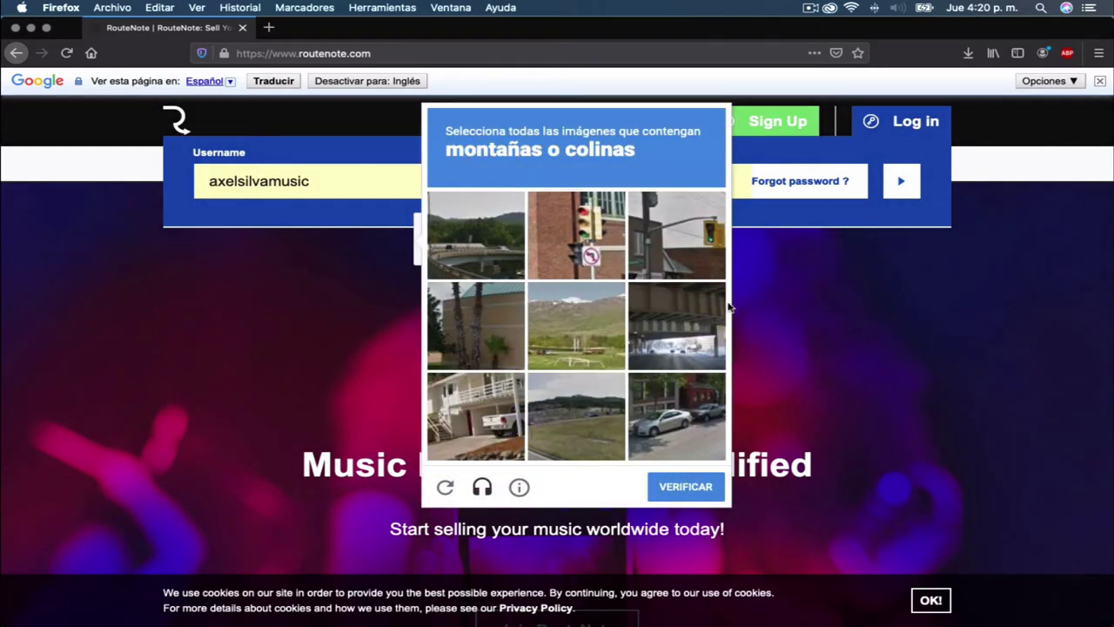
# Step: Pass the image check by choosing the three pictures with mountains or hills, and log in to the account
pyautogui.click(490, 241)
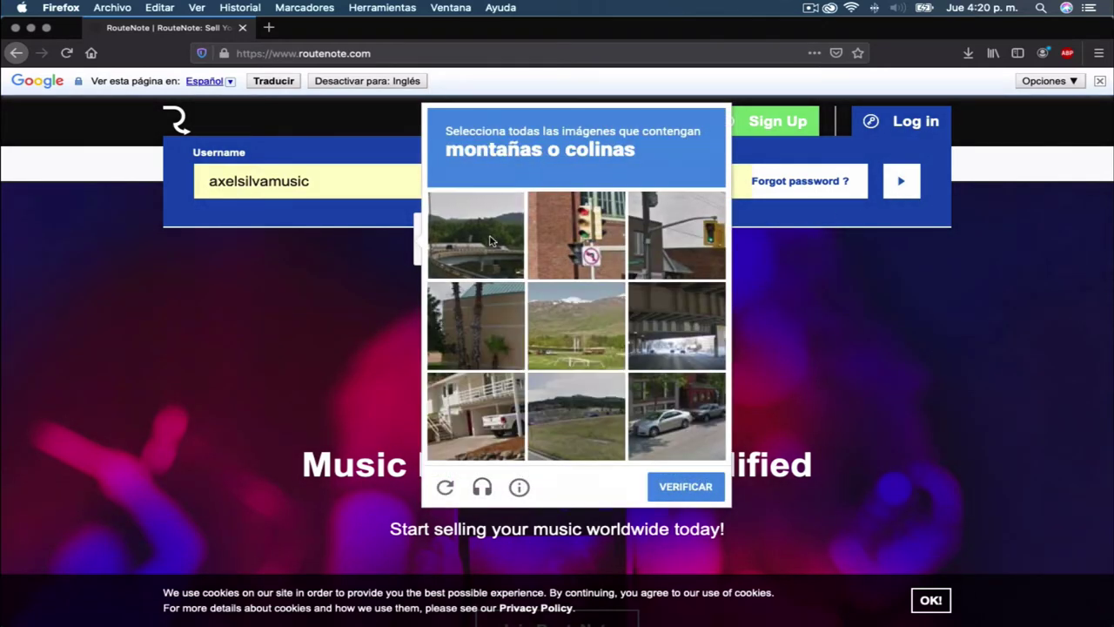
pyautogui.click(568, 315)
pyautogui.click(586, 437)
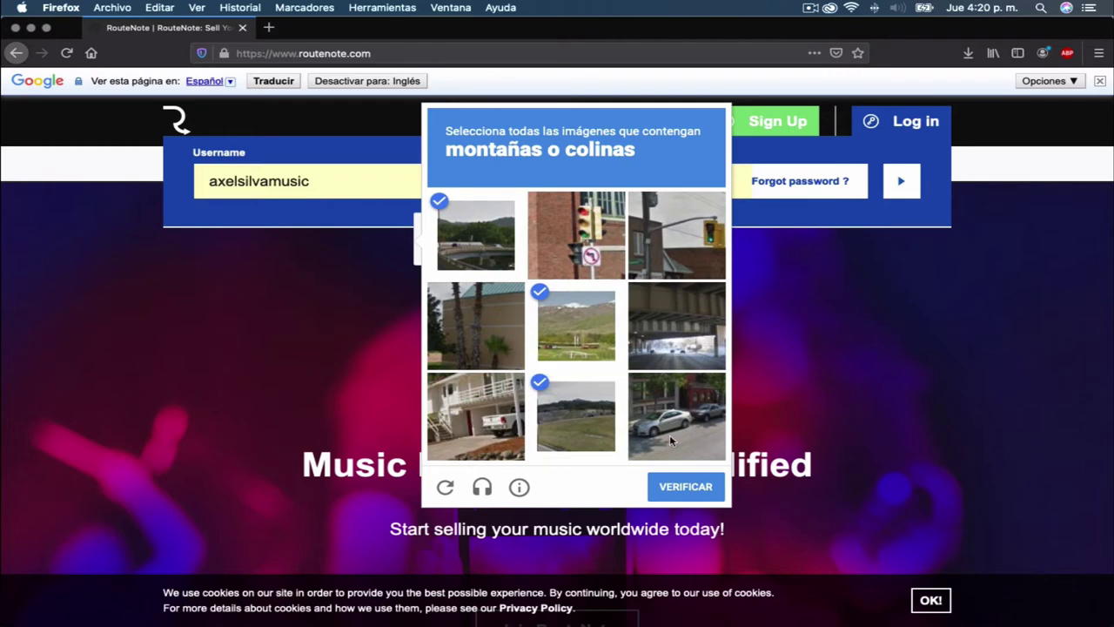
pyautogui.click(677, 489)
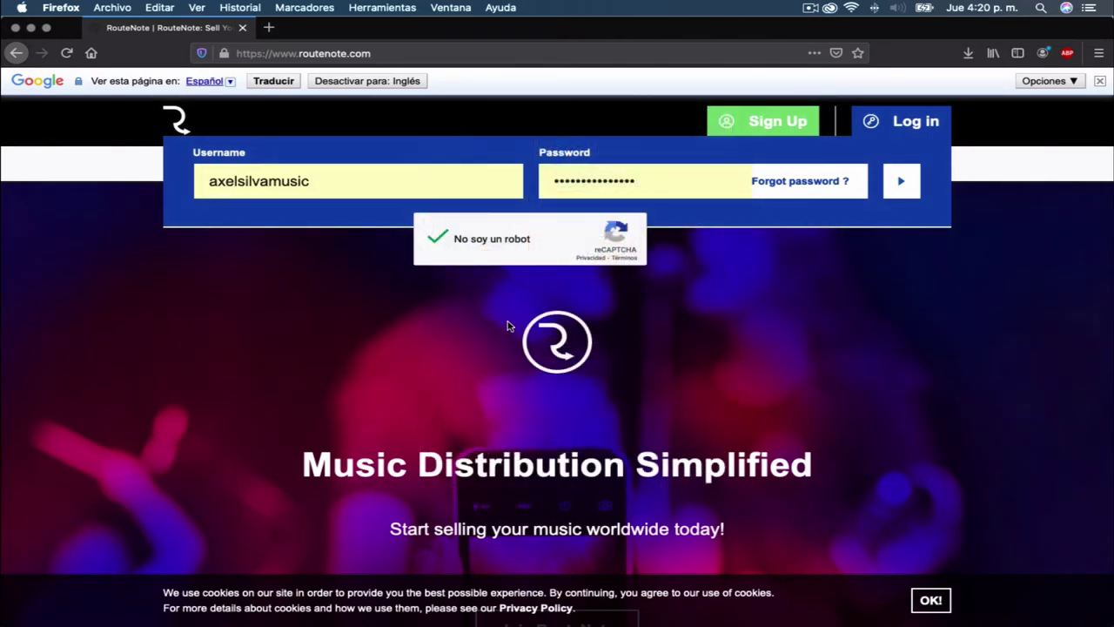
pyautogui.click(900, 180)
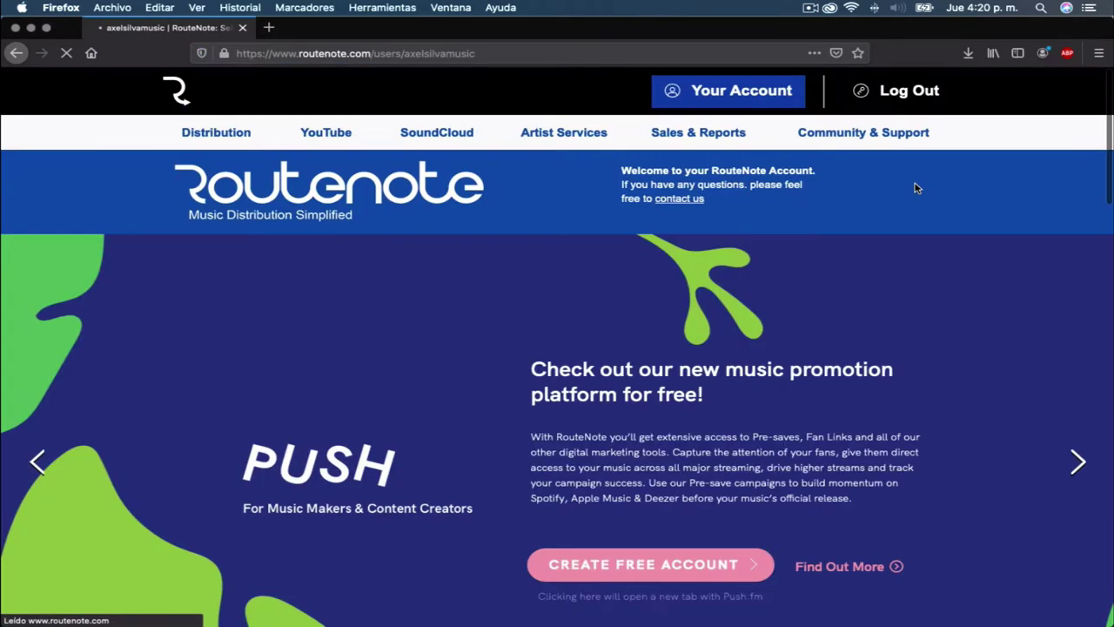
# Step: Start creating a new release from the distribution options
pyautogui.scroll(-2, 441, 388)
pyautogui.scroll(2, 441, 388)
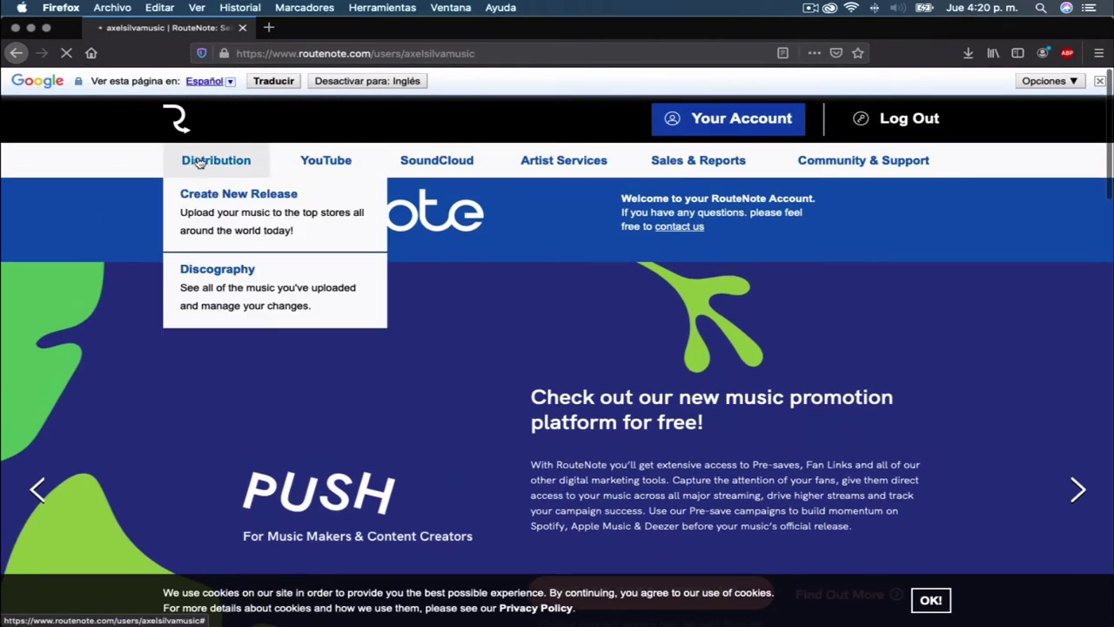
pyautogui.moveTo(429, 164)
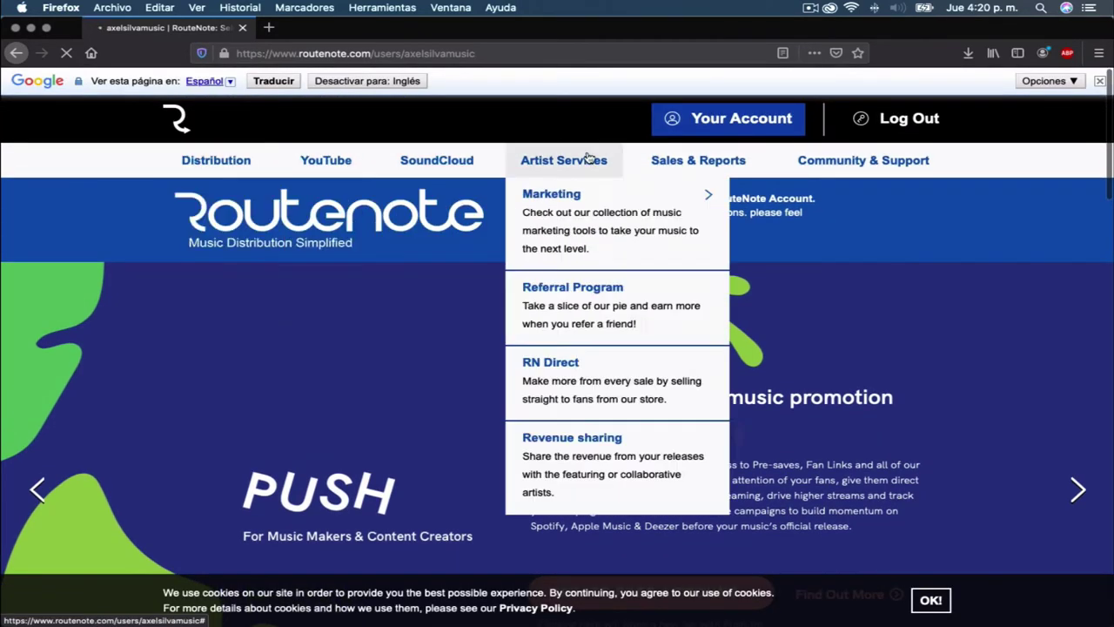
pyautogui.moveTo(199, 167)
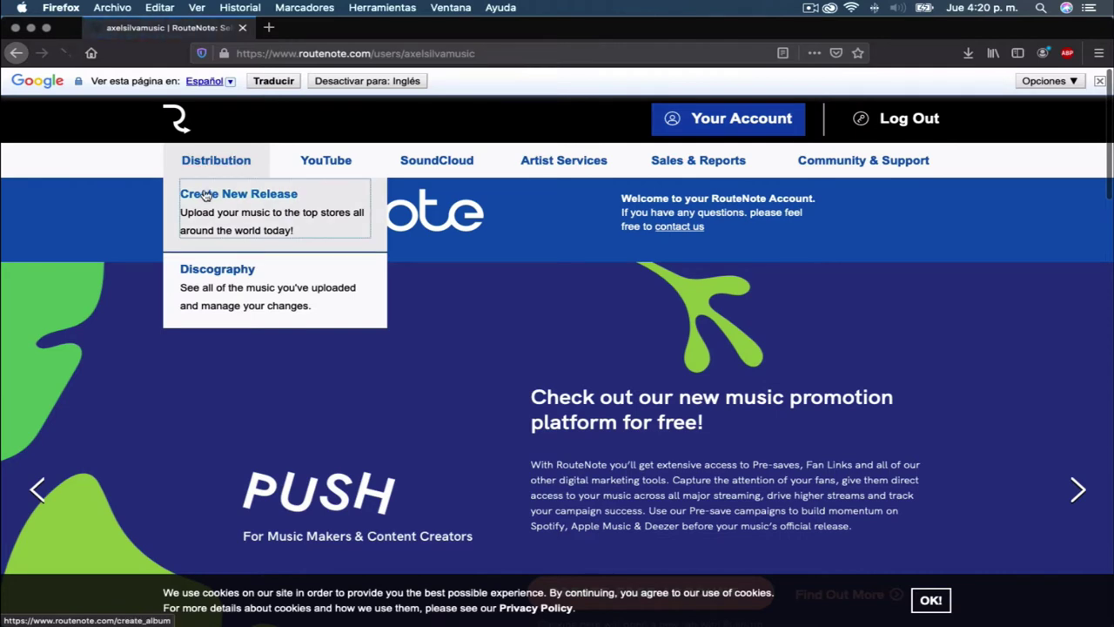
pyautogui.click(206, 196)
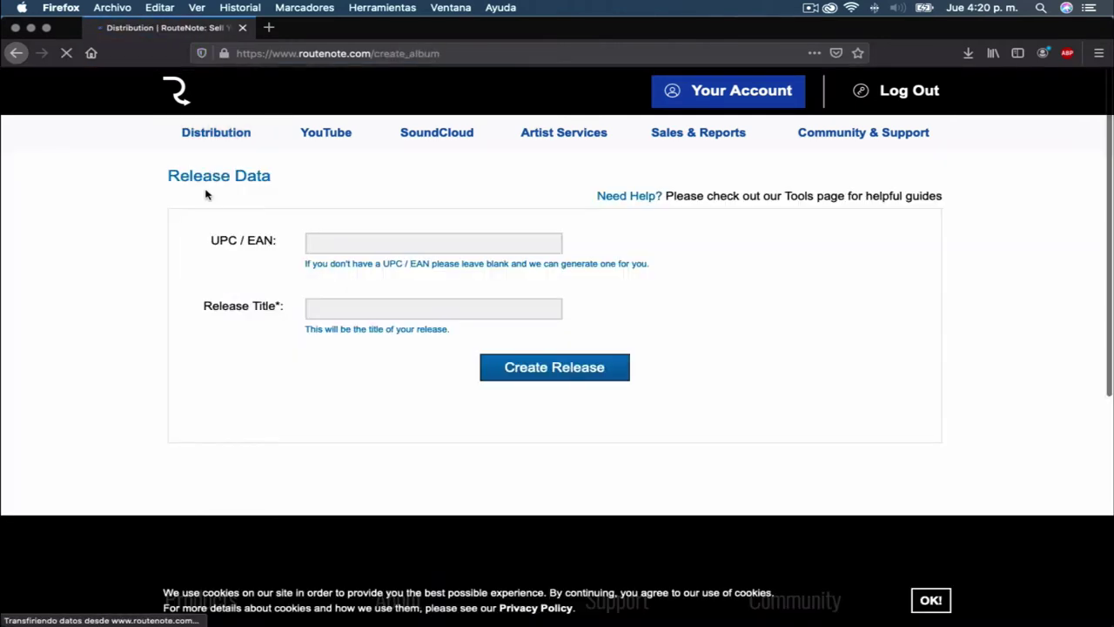
# Step: Create the release with the title "Preludio - Mùsica Para Orar", leaving the UPC / EAN blank
pyautogui.click(333, 306)
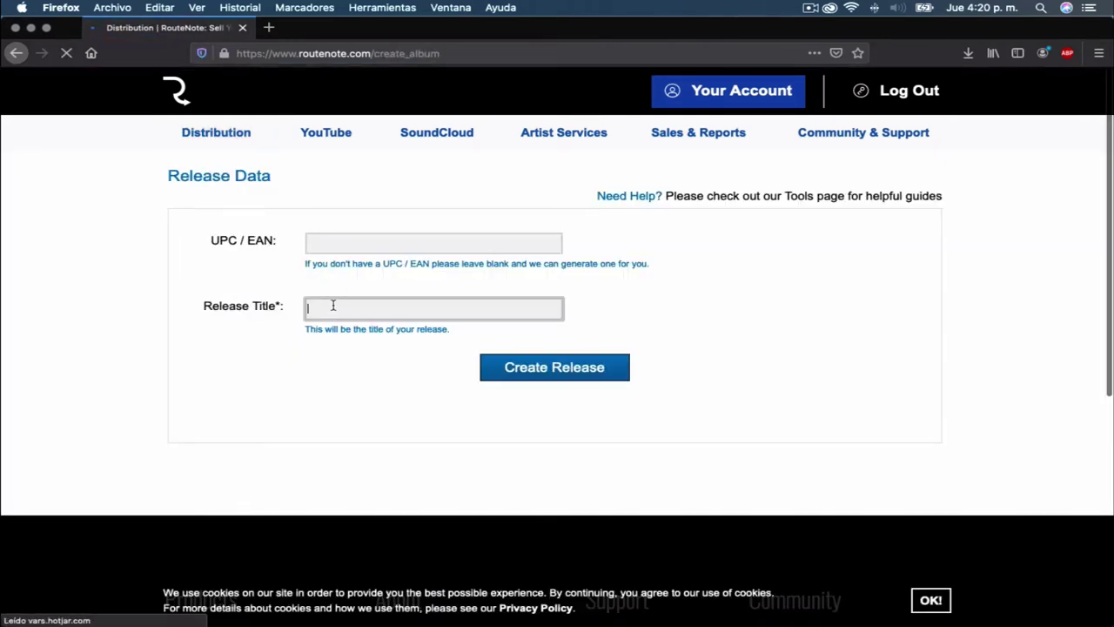
pyautogui.click(349, 306)
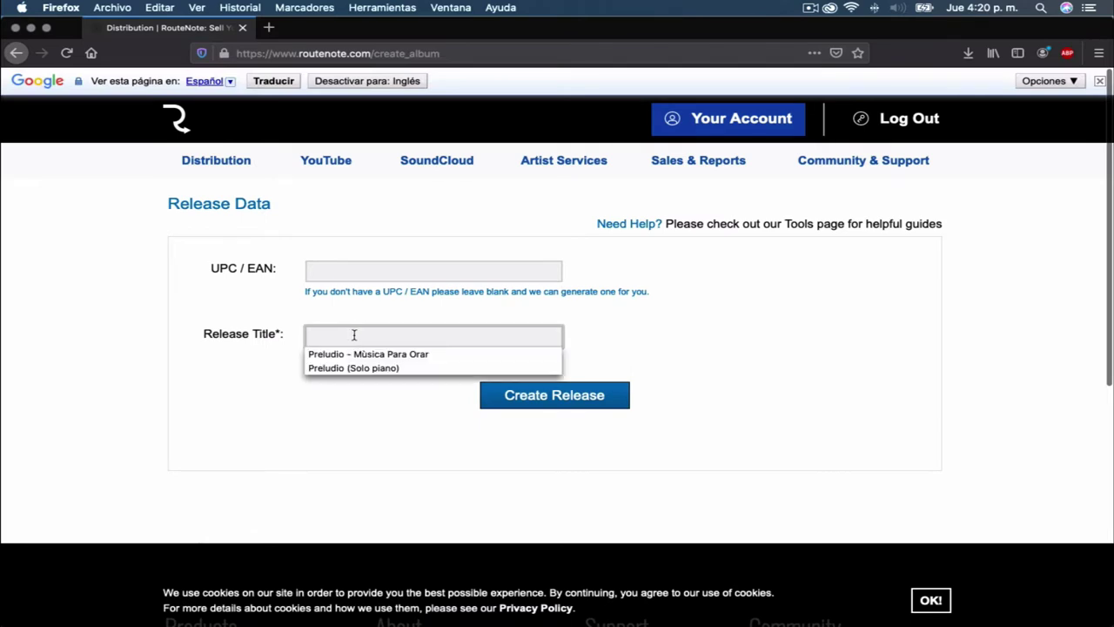
pyautogui.click(386, 355)
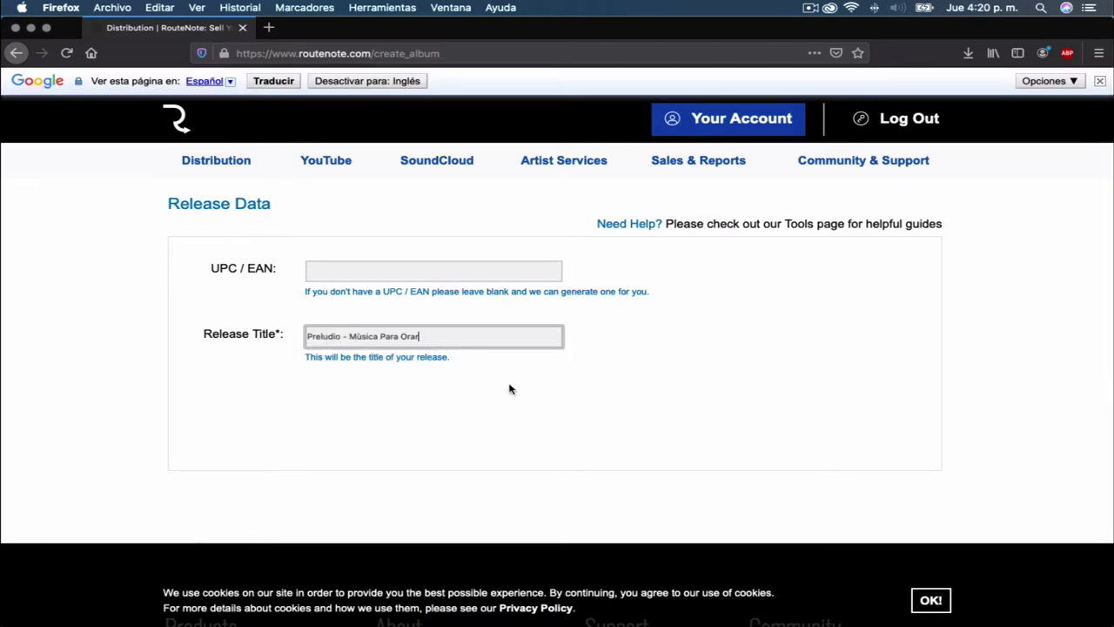
pyautogui.click(540, 403)
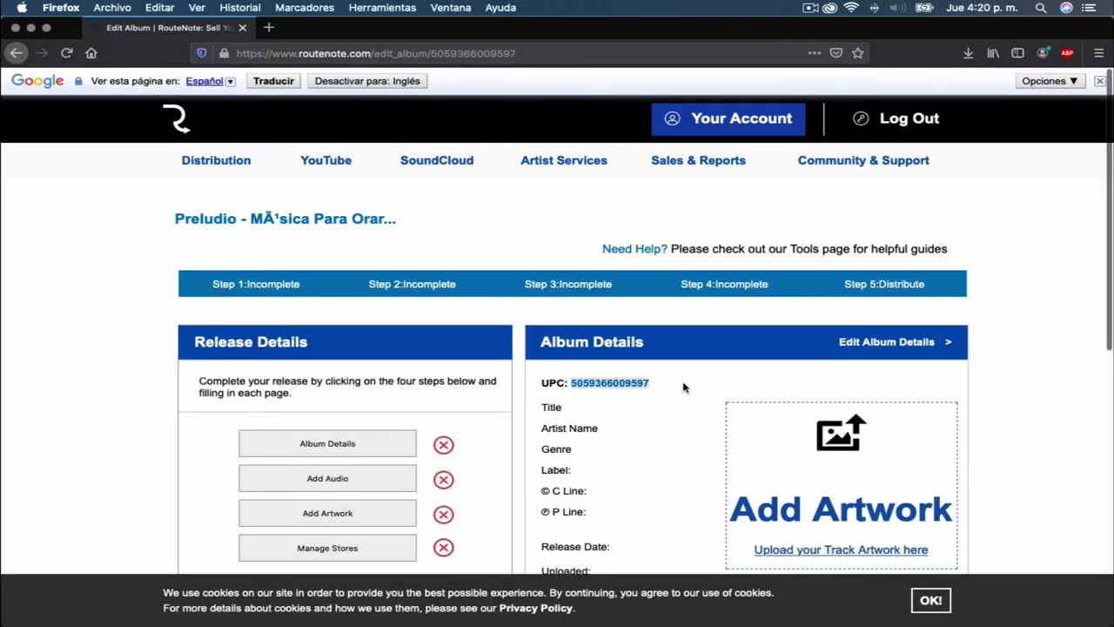
# Step: Open the release's album details form and set the language to Spanish (Latin America)
pyautogui.scroll(-1, 311, 450)
pyautogui.scroll(-3, 365, 380)
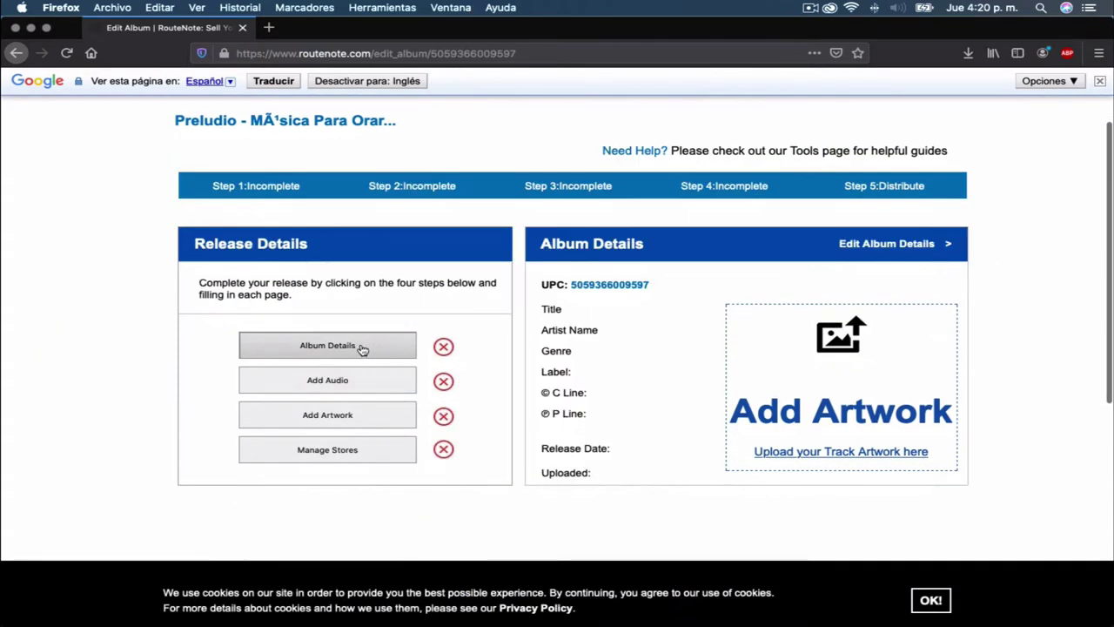
pyautogui.click(366, 350)
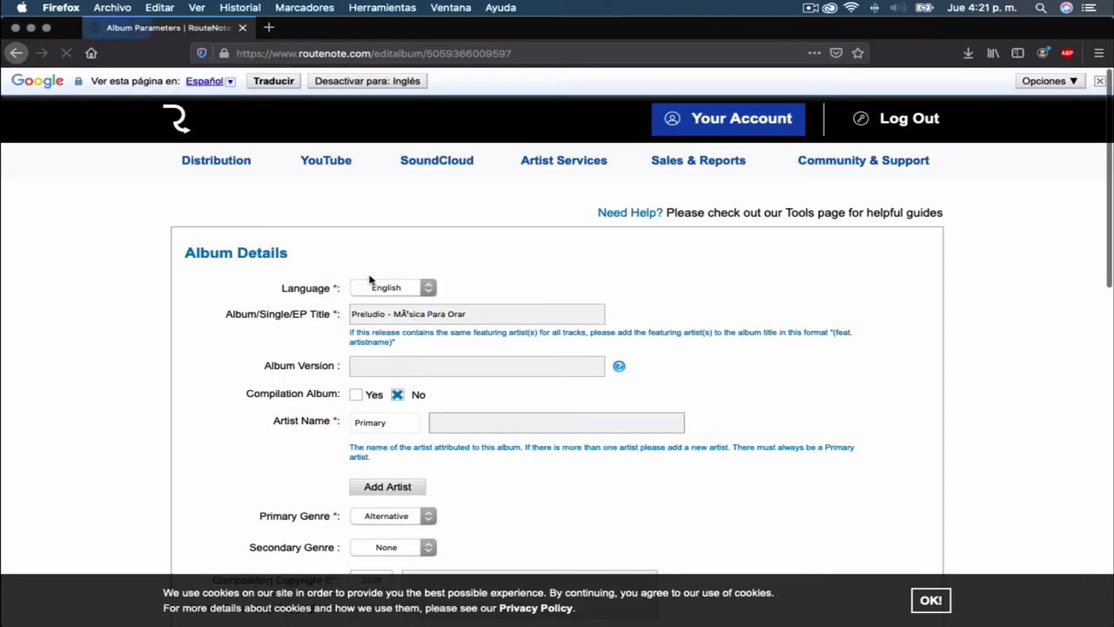
pyautogui.click(427, 288)
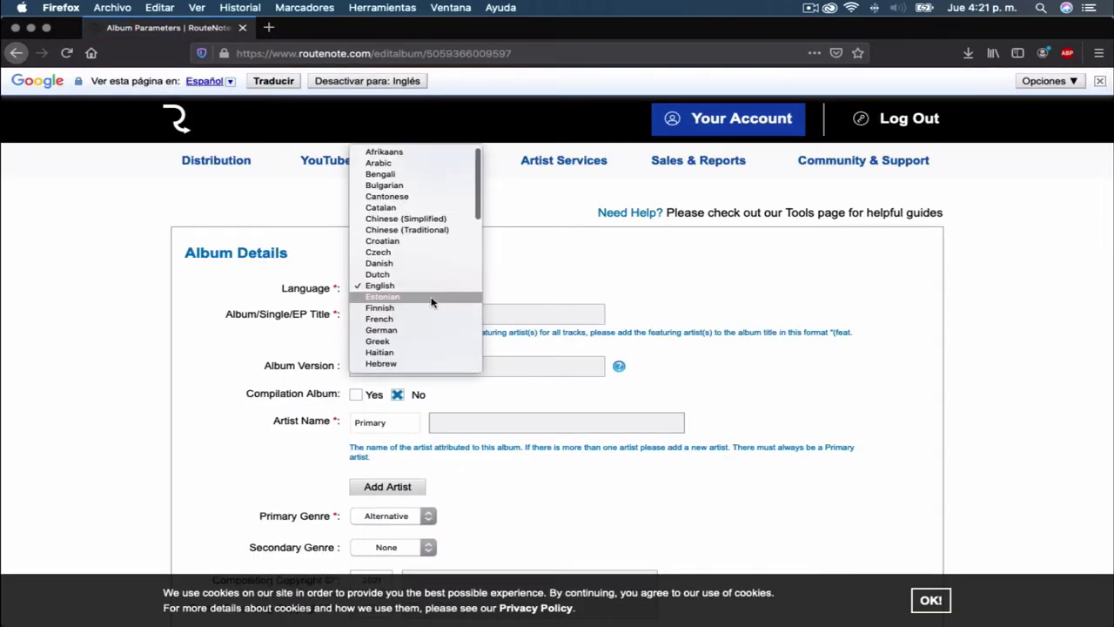
pyautogui.scroll(-10, 431, 261)
pyautogui.click(437, 252)
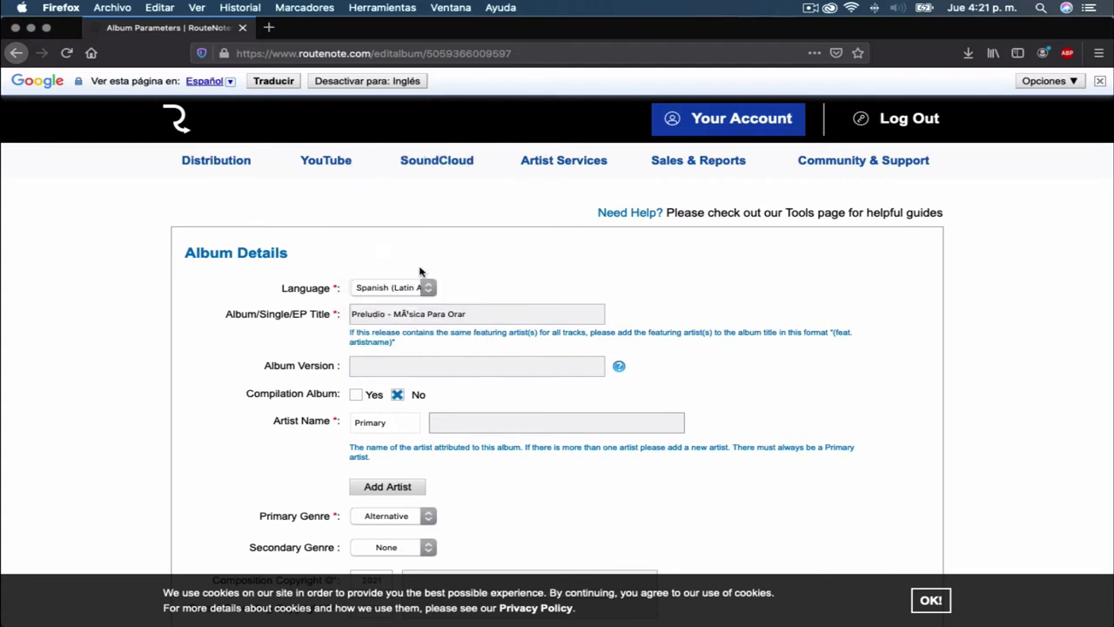
# Step: Replace the garbled album title with "Preludio - Musica Para Orar"
pyautogui.moveTo(488, 314); pyautogui.dragTo(345, 319)
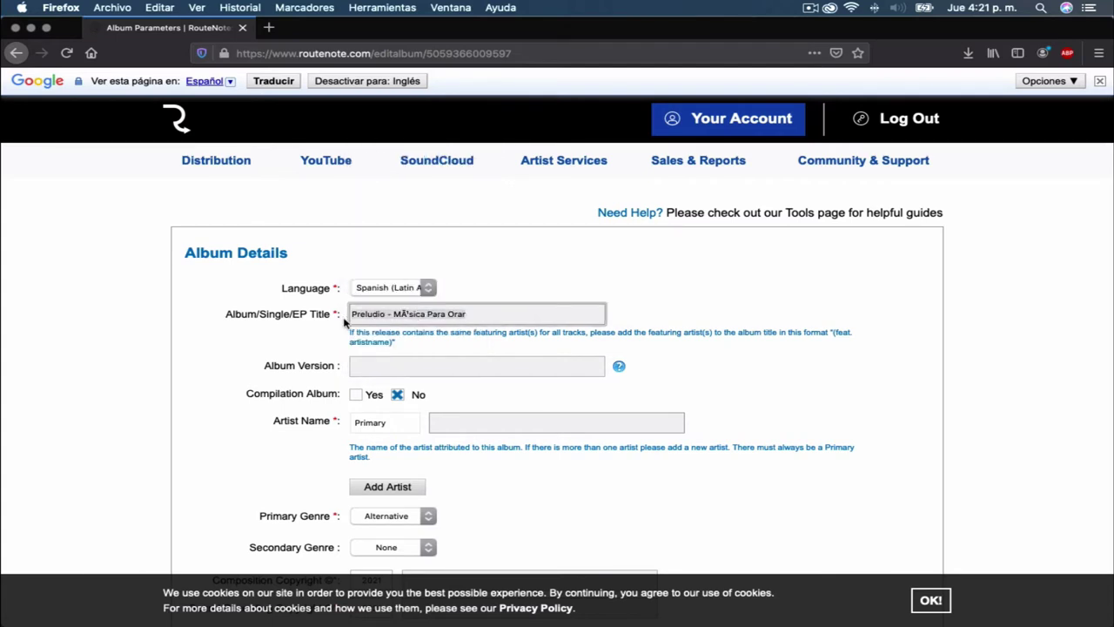
pyautogui.write('Preludio - Musica Para Orar')
pyautogui.click(426, 332)
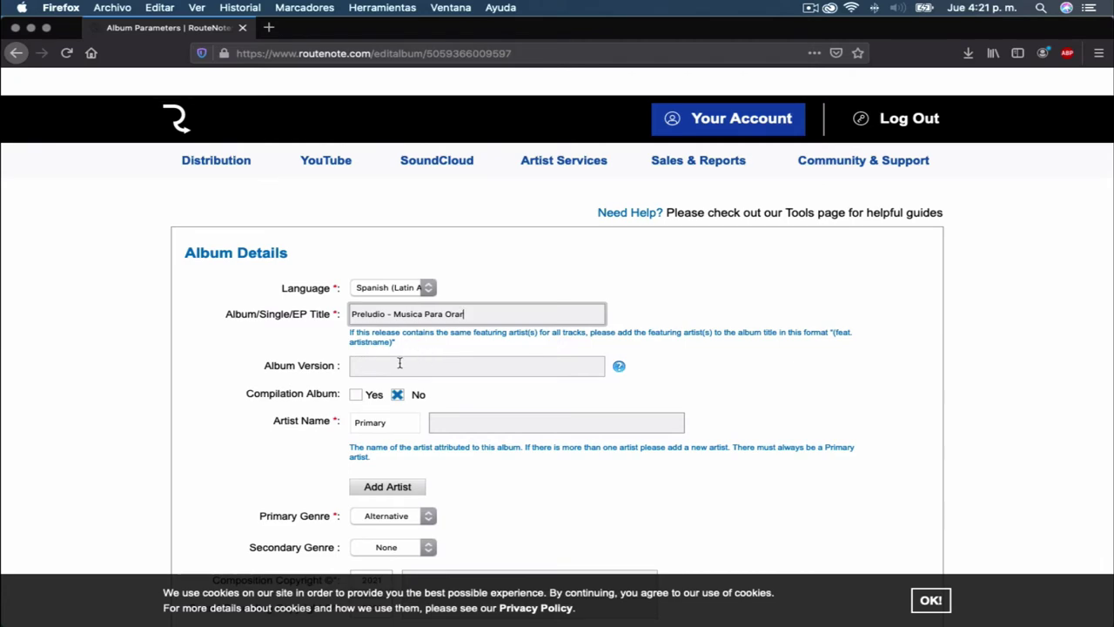
# Step: Read the help explanation for the Album Version field and close it
pyautogui.click(455, 363)
pyautogui.click(617, 368)
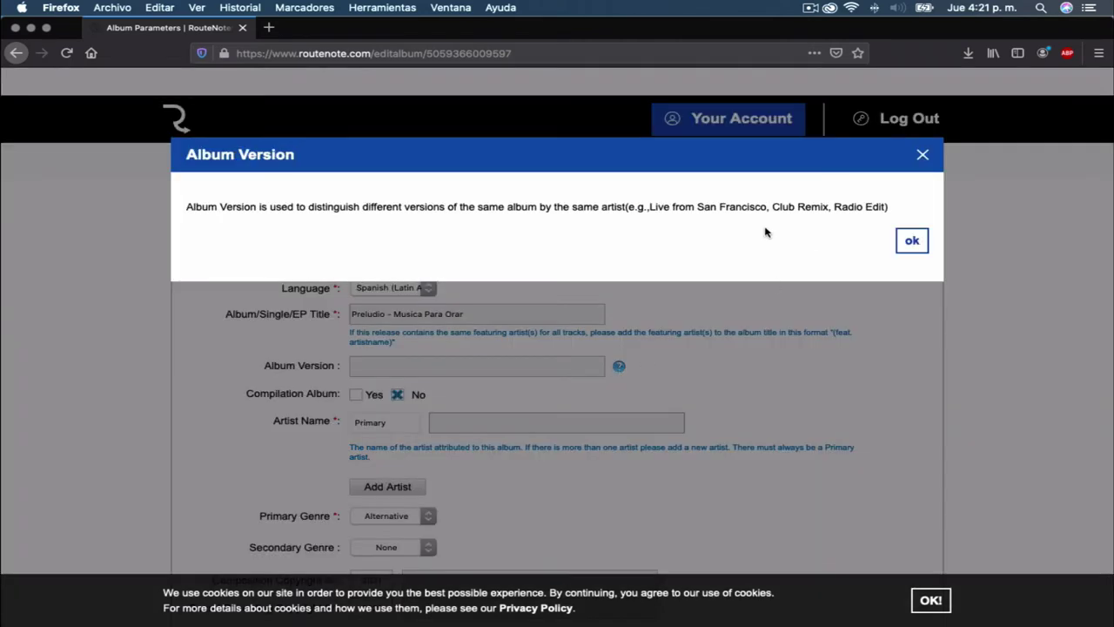
pyautogui.click(923, 154)
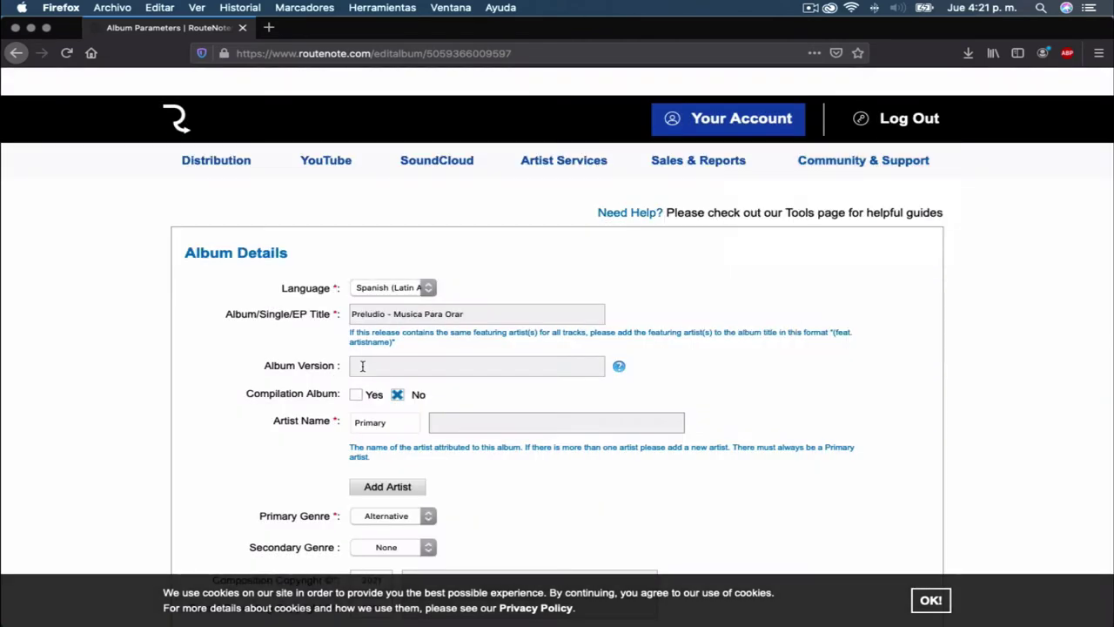
# Step: Enter "Generación Worship" as the album's primary artist name
pyautogui.click(459, 420)
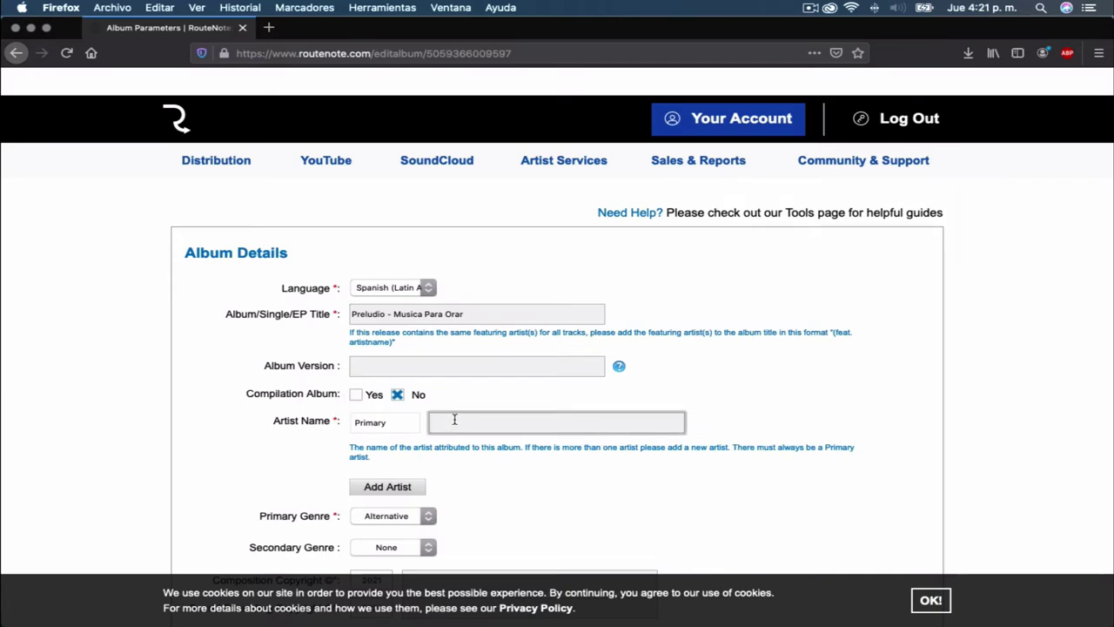
pyautogui.write('G')
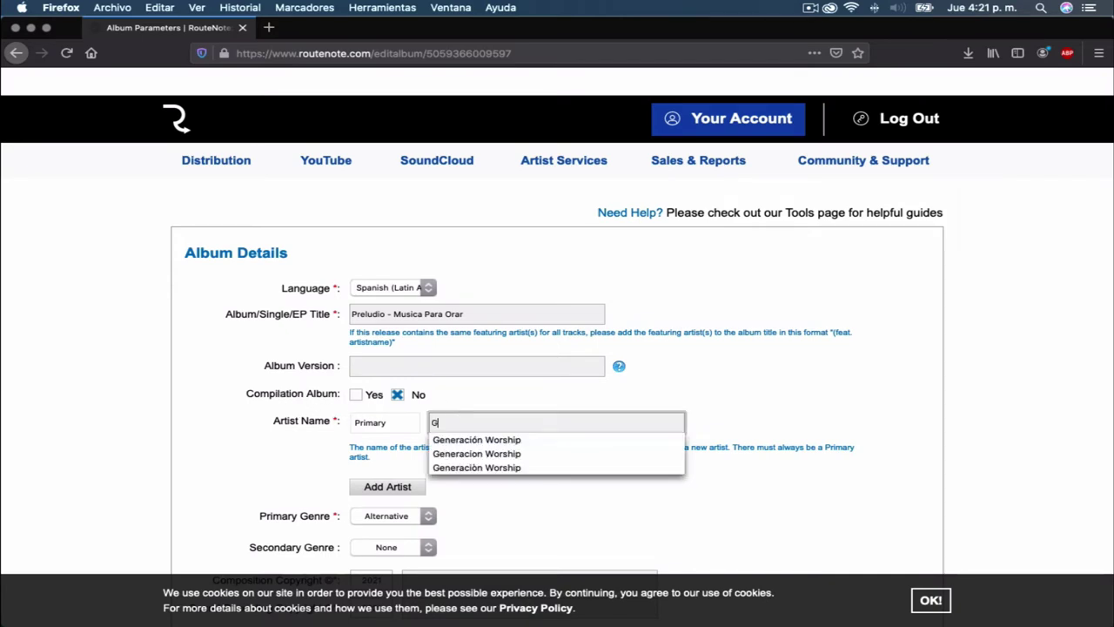
pyautogui.click(488, 441)
# Step: Add a second primary artist to the album and enter that artist's name from the saved suggestion
pyautogui.scroll(-2, 493, 496)
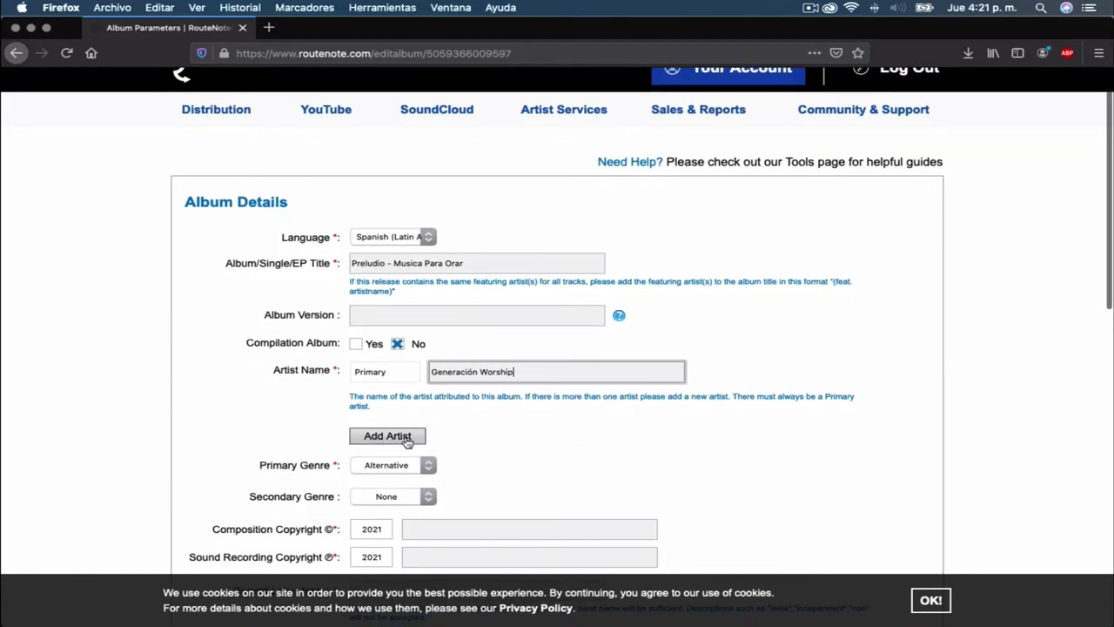
pyautogui.click(388, 437)
pyautogui.click(492, 431)
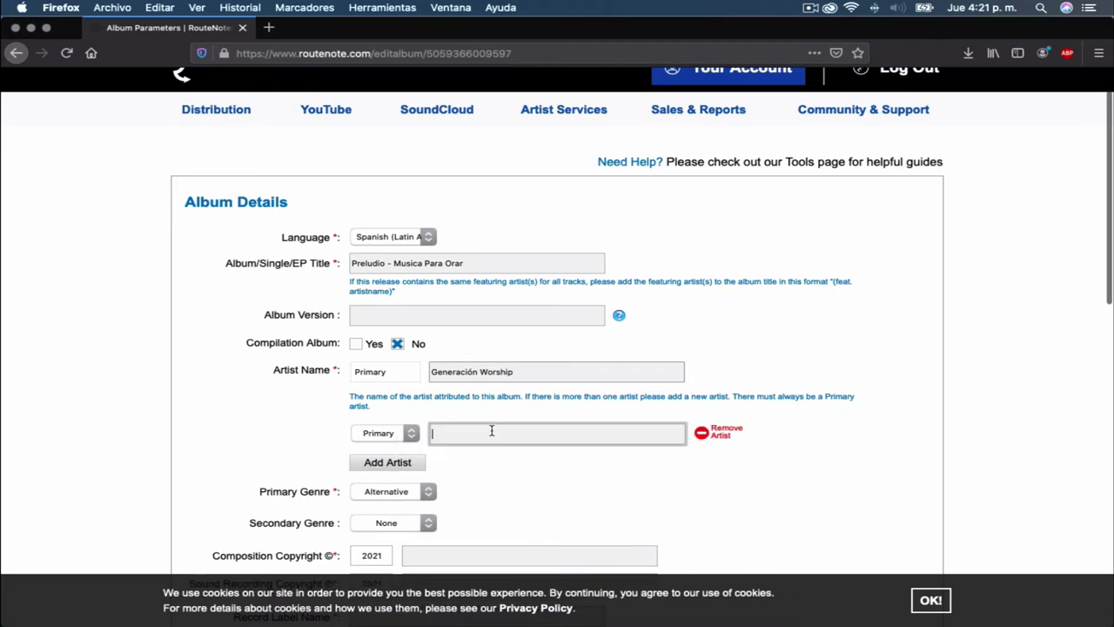
pyautogui.write('Axel Silva')
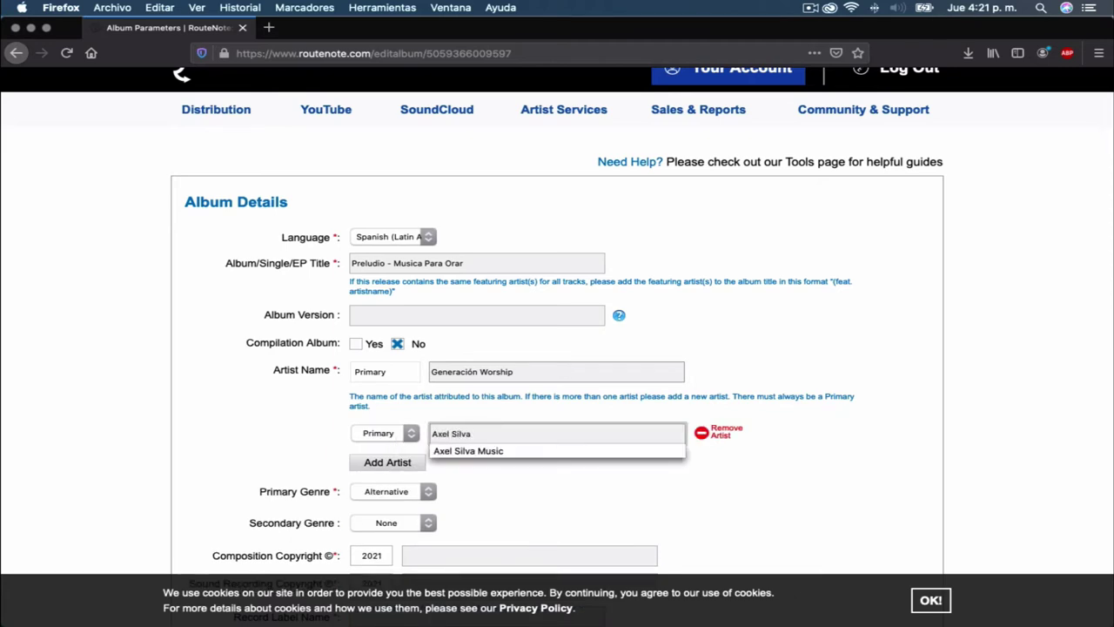
pyautogui.click(493, 451)
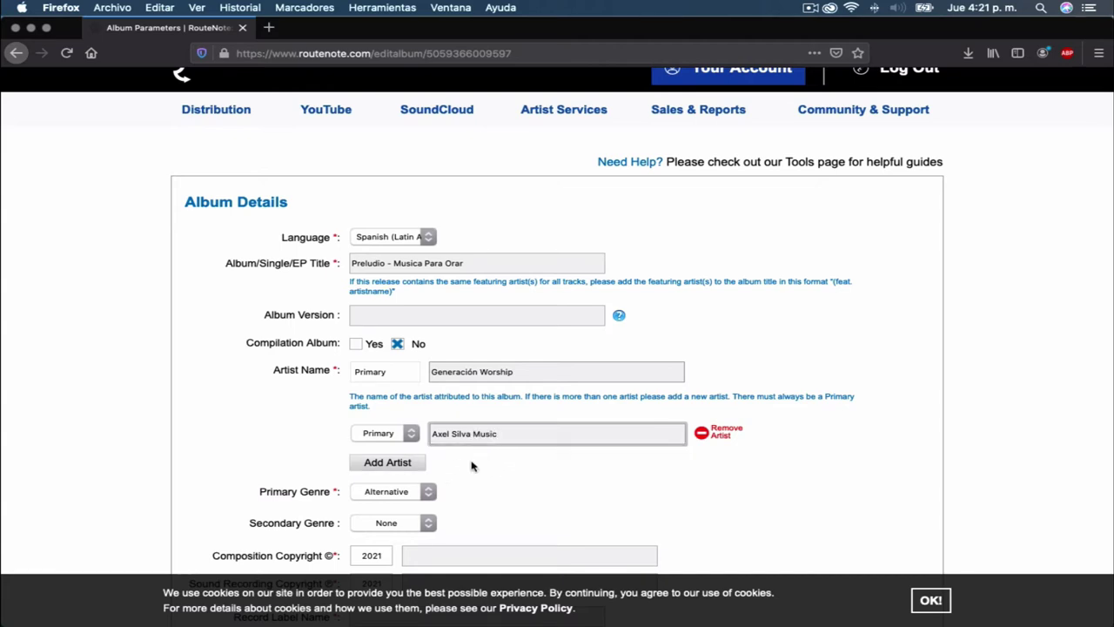
# Step: Set the album's primary genre to Christian & Gospel
pyautogui.scroll(-1, 409, 431)
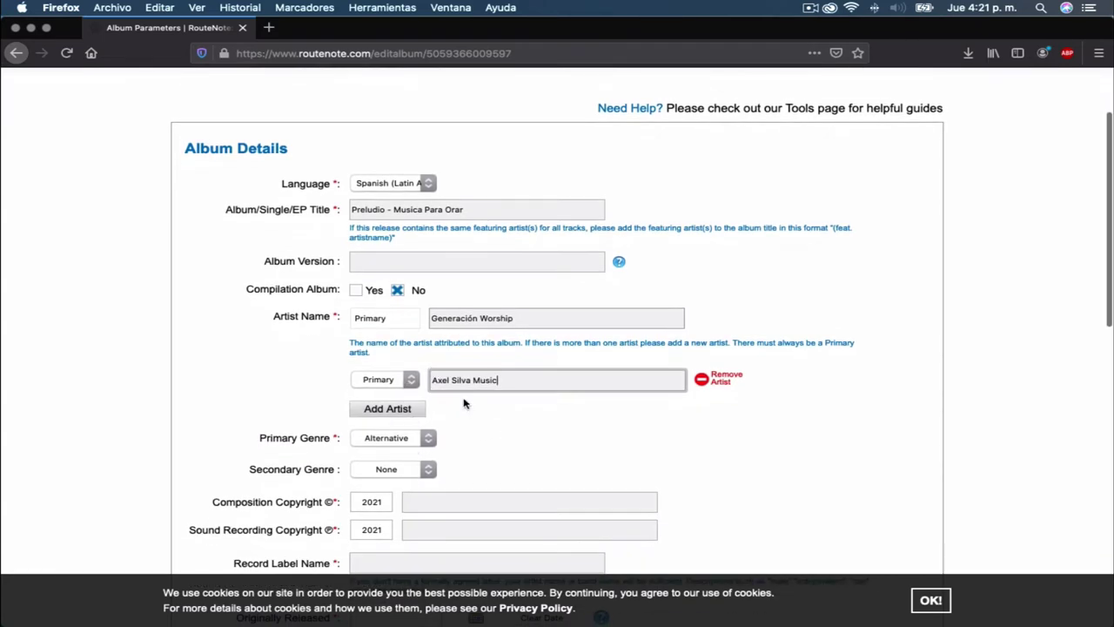
pyautogui.scroll(-2, 505, 420)
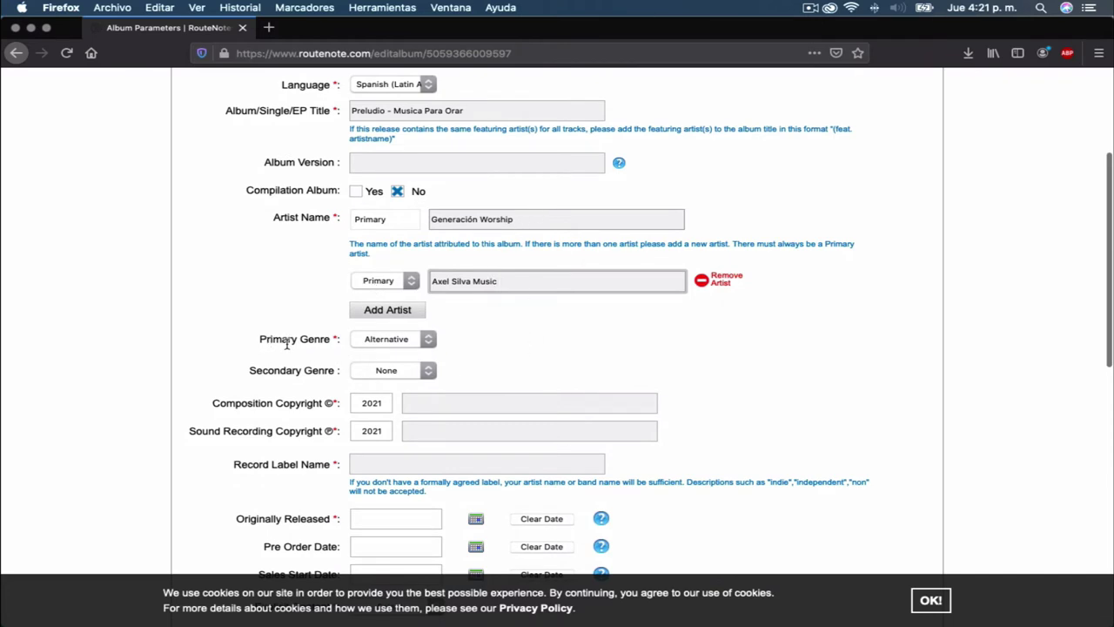
pyautogui.click(408, 341)
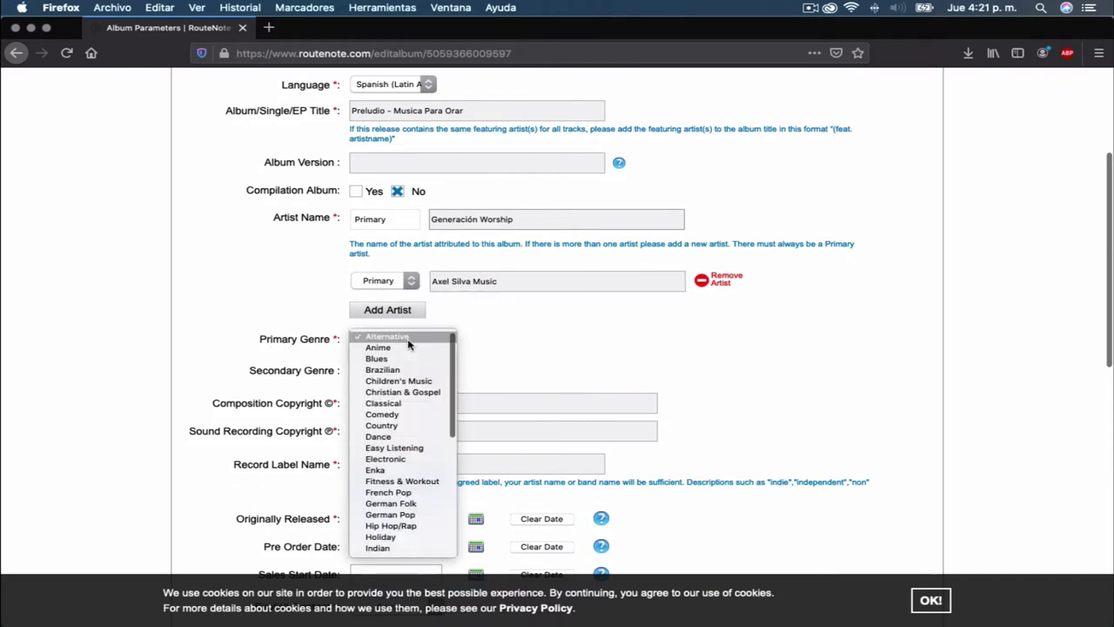
pyautogui.scroll(-5, 410, 351)
pyautogui.scroll(5, 413, 356)
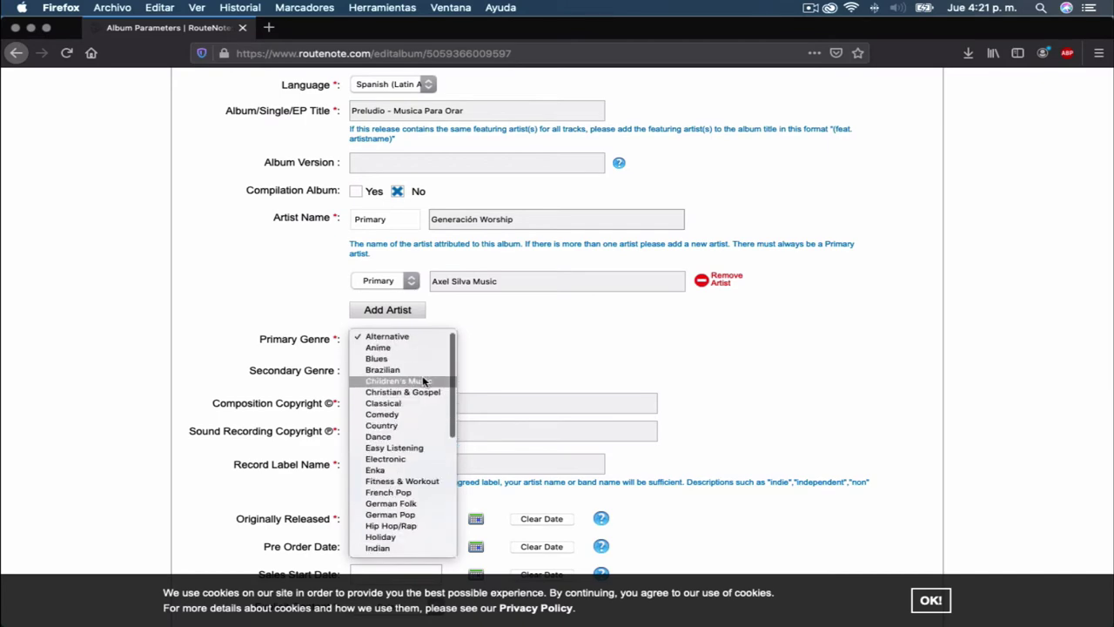
pyautogui.click(414, 392)
# Step: Set the album's primary genre to Christian & Gospel and its secondary genre to Instrumental
pyautogui.click(402, 369)
pyautogui.scroll(-15, 427, 348)
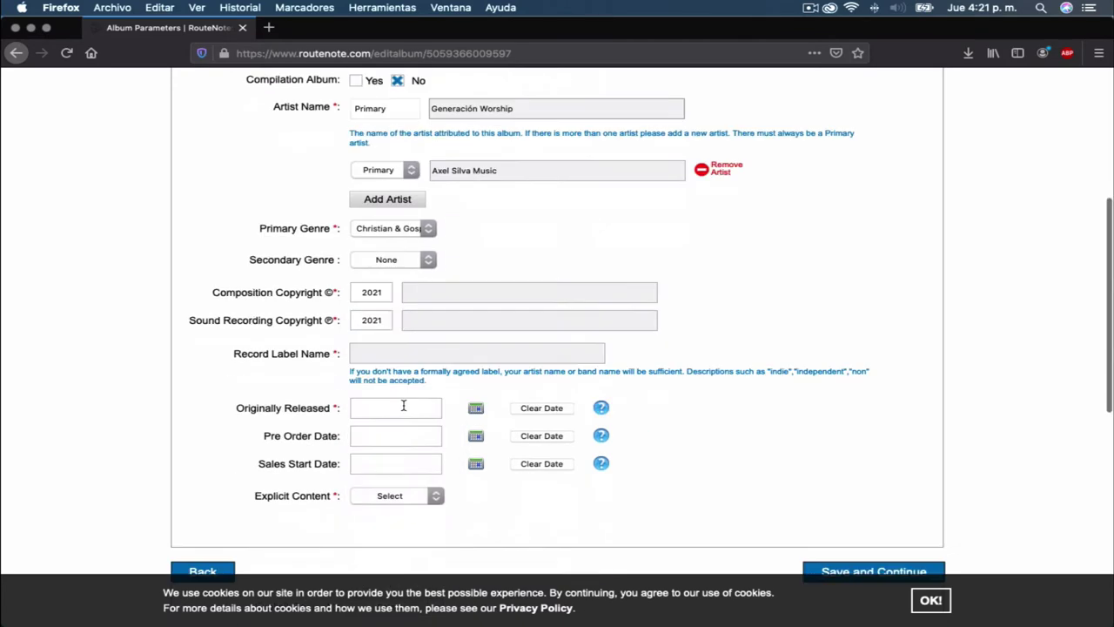
pyautogui.scroll(15, 426, 233)
pyautogui.click(421, 406)
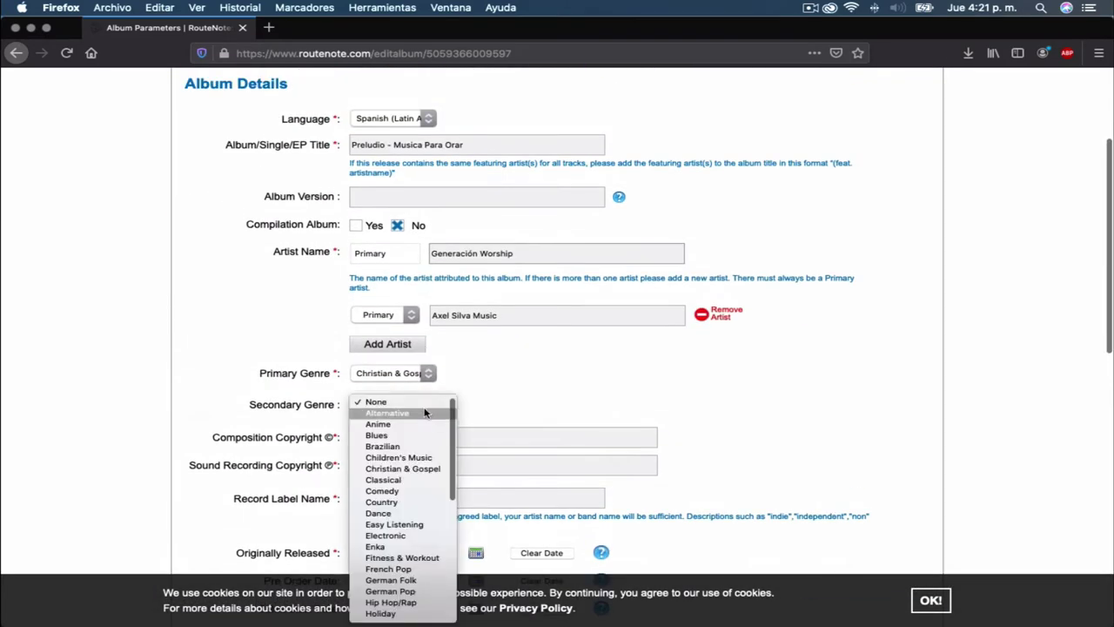
pyautogui.scroll(-1, 426, 462)
pyautogui.scroll(-5, 409, 484)
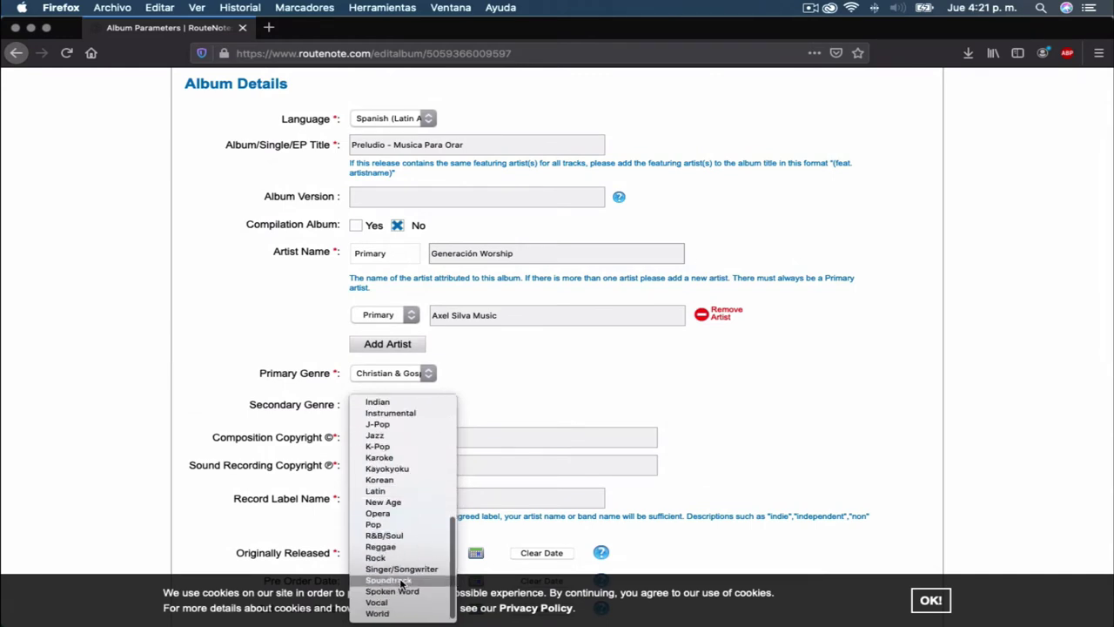
pyautogui.click(391, 434)
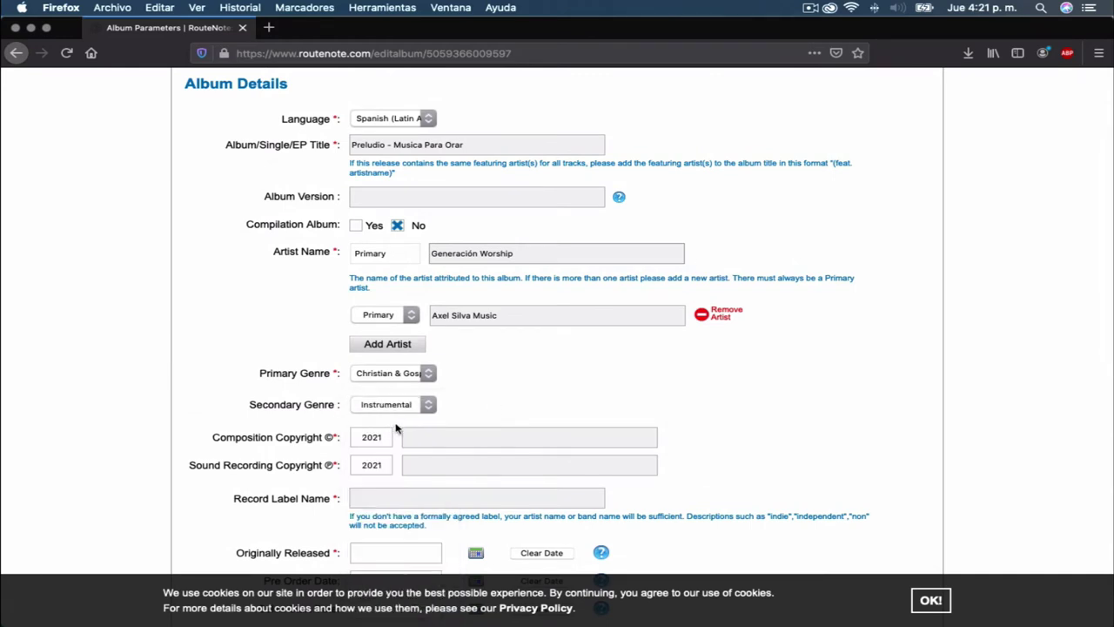
# Step: Enter COLORSTUDIOS as the composition copyright holder, sound recording copyright holder and record label name
pyautogui.click(417, 435)
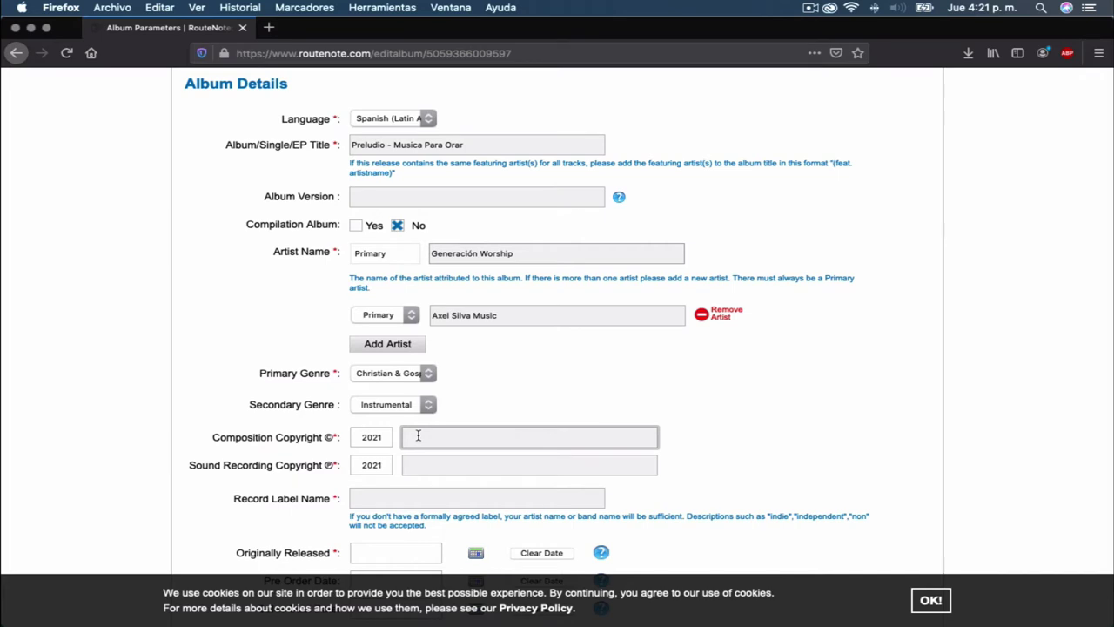
pyautogui.write('COLORSTUDIOS')
pyautogui.click(465, 467)
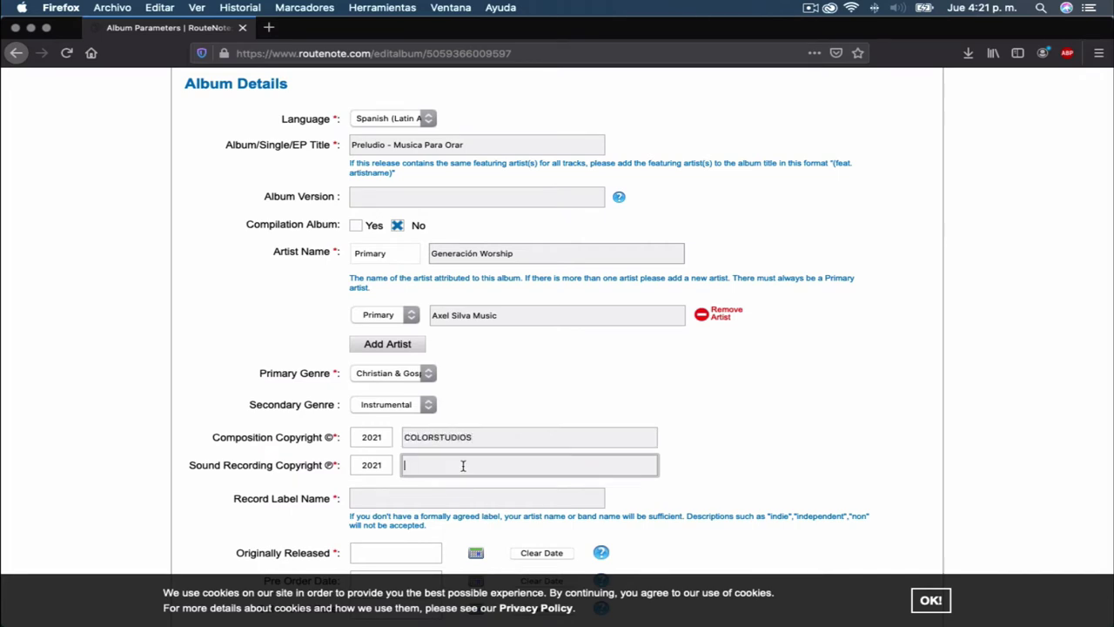
pyautogui.write('COLORSTUDIOS')
pyautogui.click(462, 493)
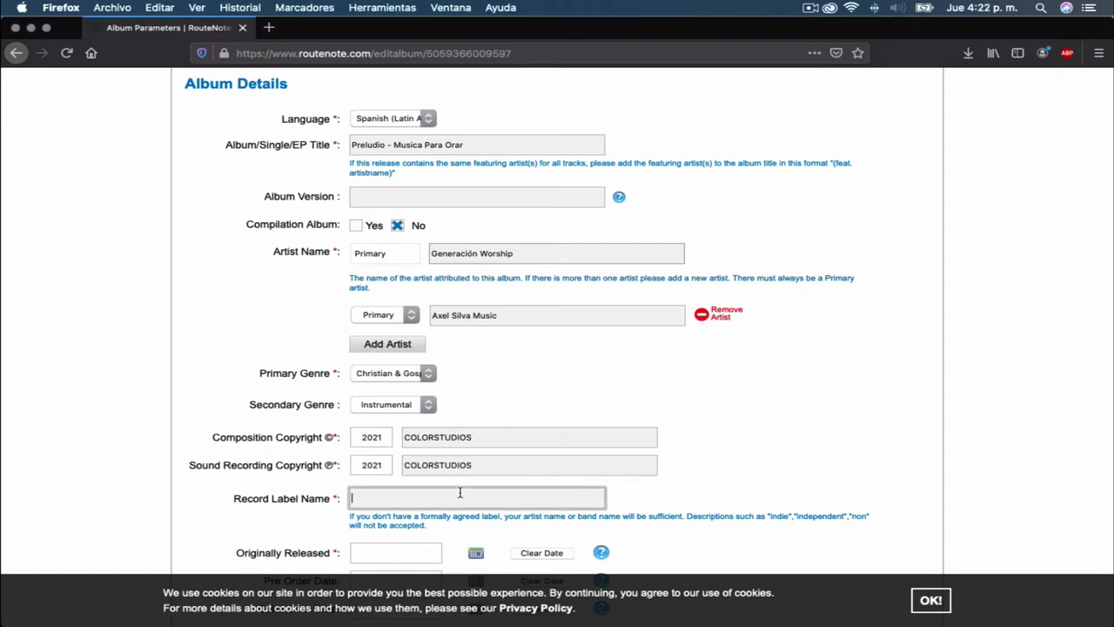
pyautogui.write('COLORSTUDIOS')
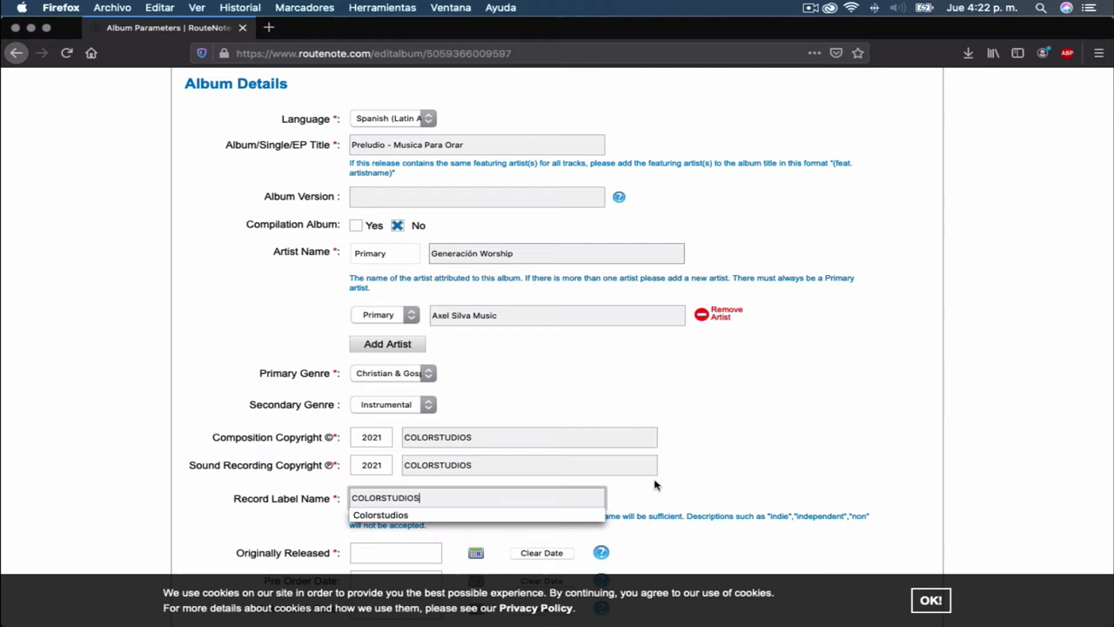
pyautogui.click(657, 486)
# Step: Set the album's original release date to 2021/03/25
pyautogui.scroll(-3, 525, 348)
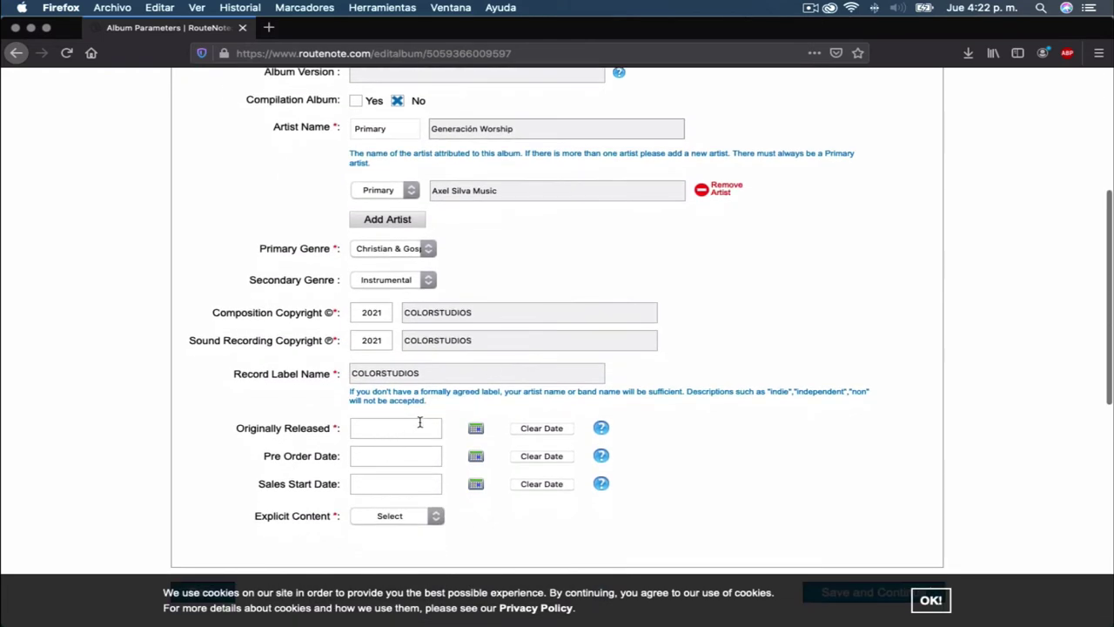
pyautogui.click(476, 428)
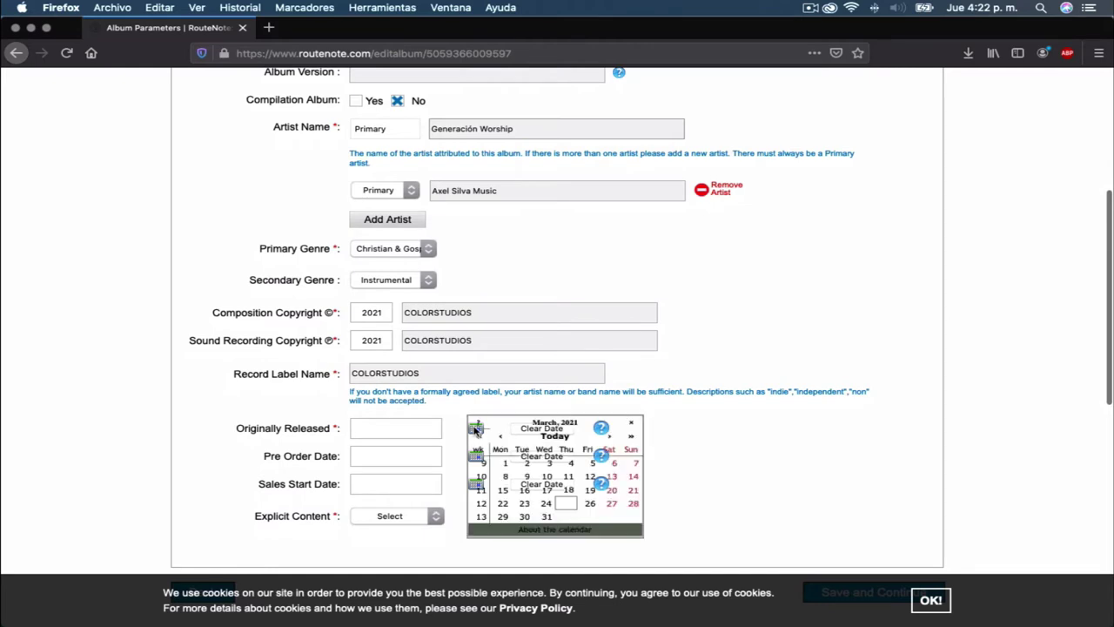
pyautogui.click(568, 506)
# Step: Set the album's sales start date to 2021/04/25, leaving the pre-order date empty
pyautogui.click(475, 484)
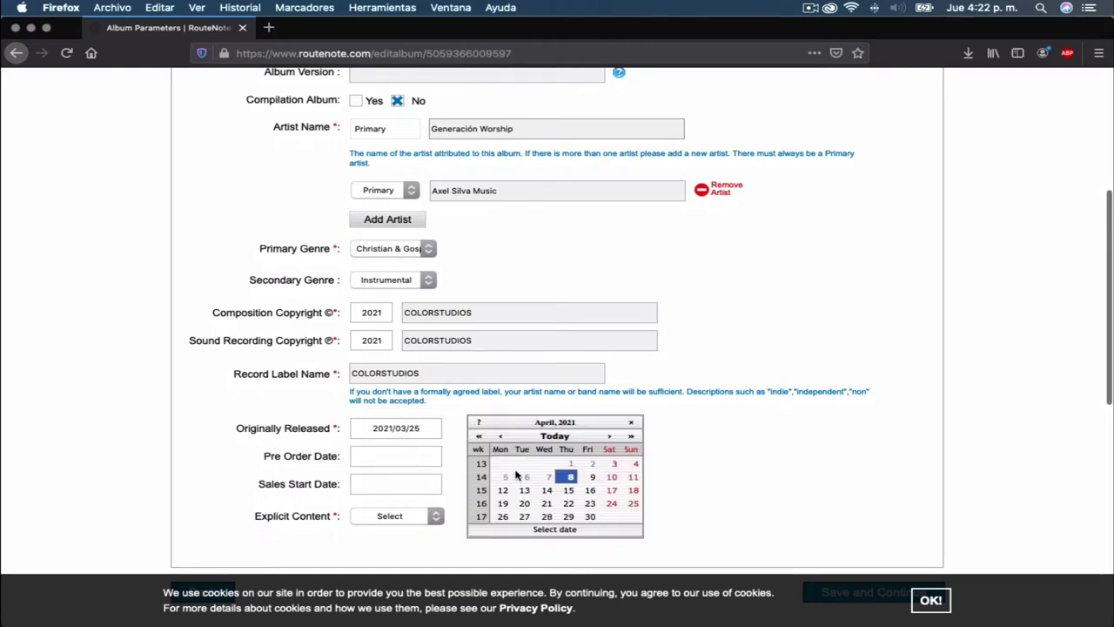
pyautogui.click(570, 505)
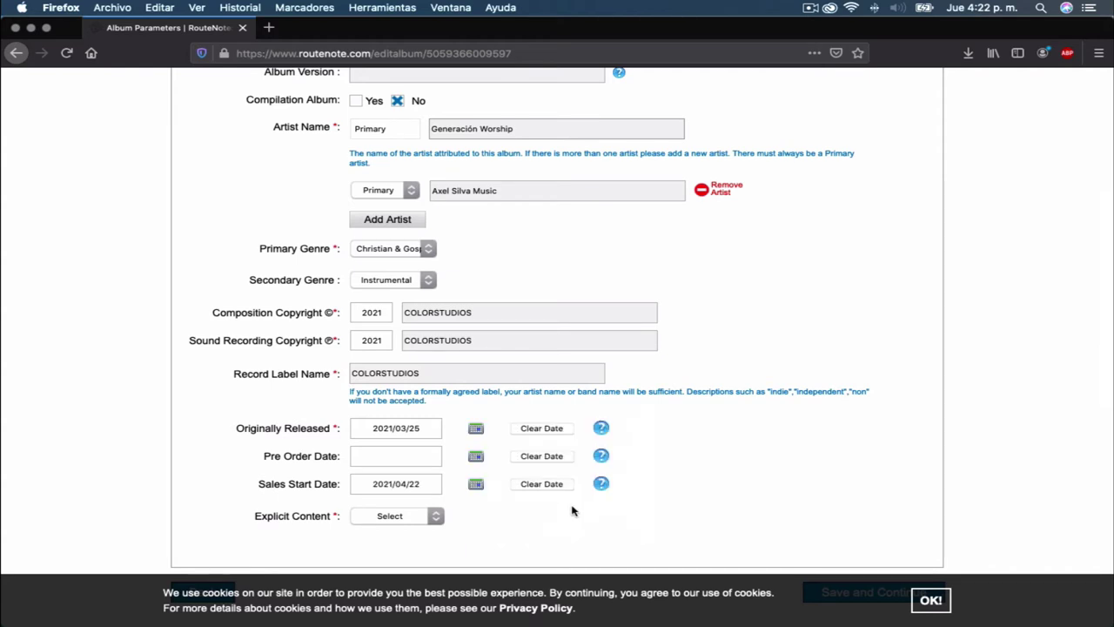
pyautogui.click(474, 488)
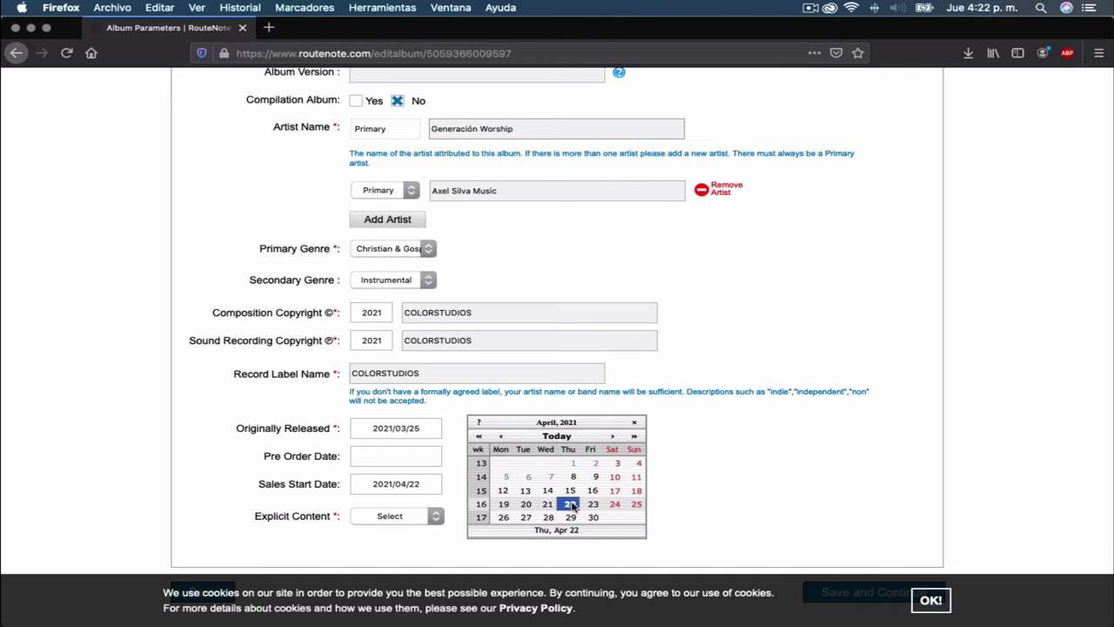
pyautogui.click(615, 504)
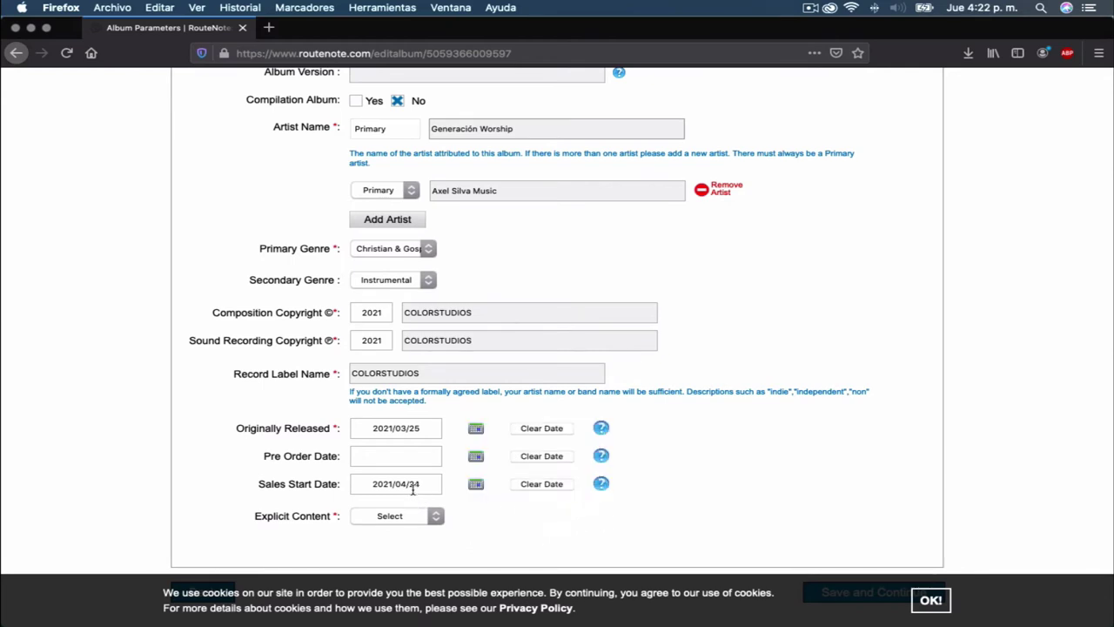
pyautogui.click(477, 486)
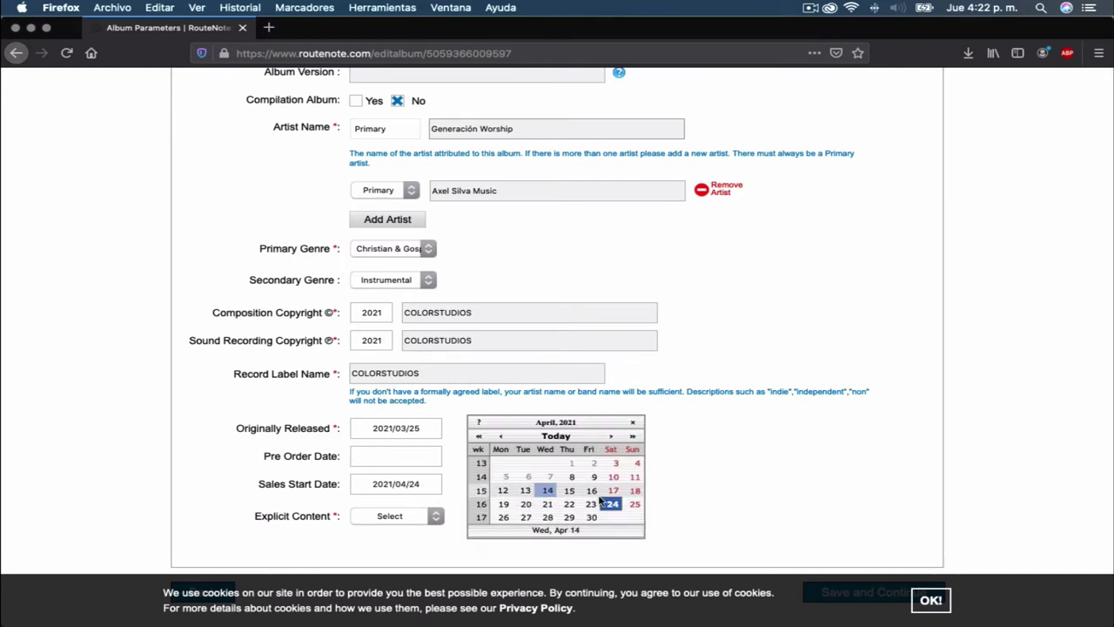
pyautogui.click(637, 506)
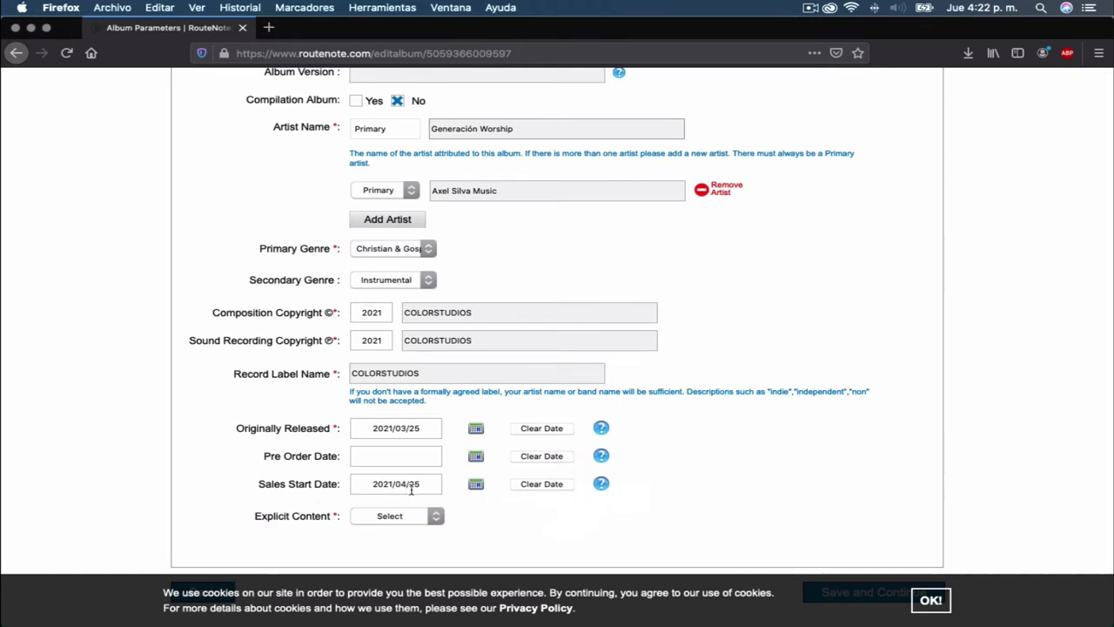
# Step: Mark the album's explicit content rating as Not Explicit
pyautogui.scroll(-2, 387, 512)
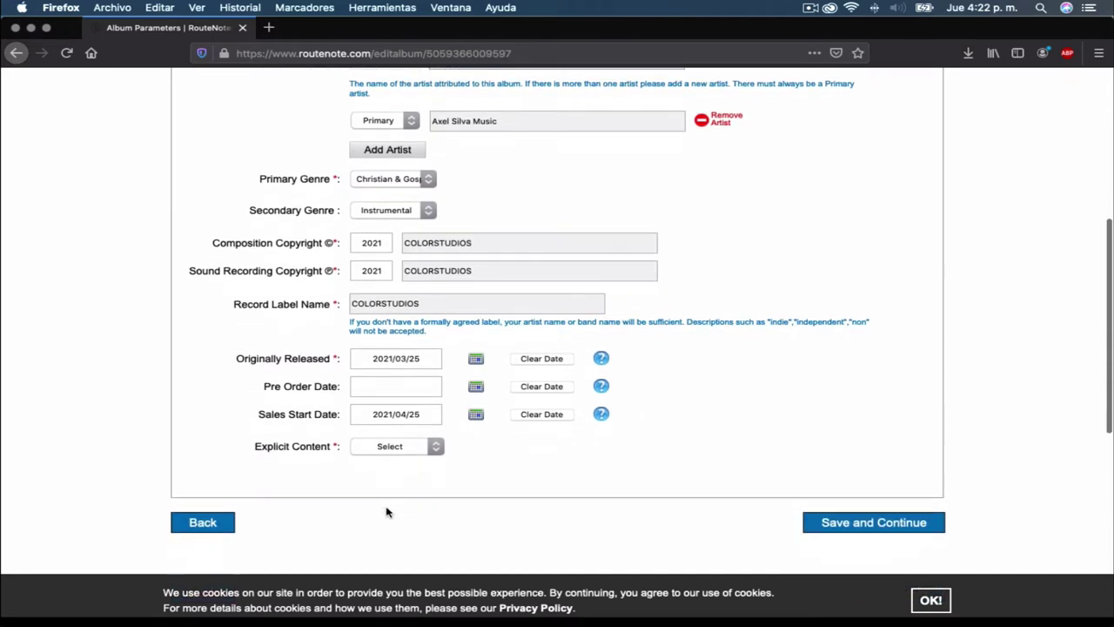
pyautogui.scroll(-1, 387, 512)
pyautogui.click(433, 431)
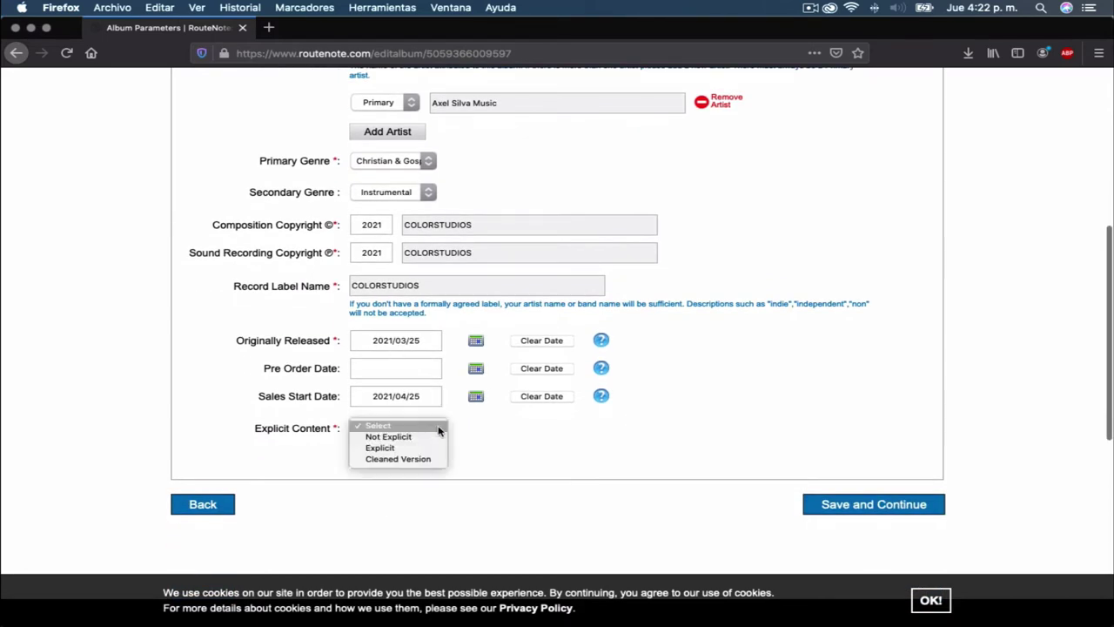
pyautogui.click(415, 442)
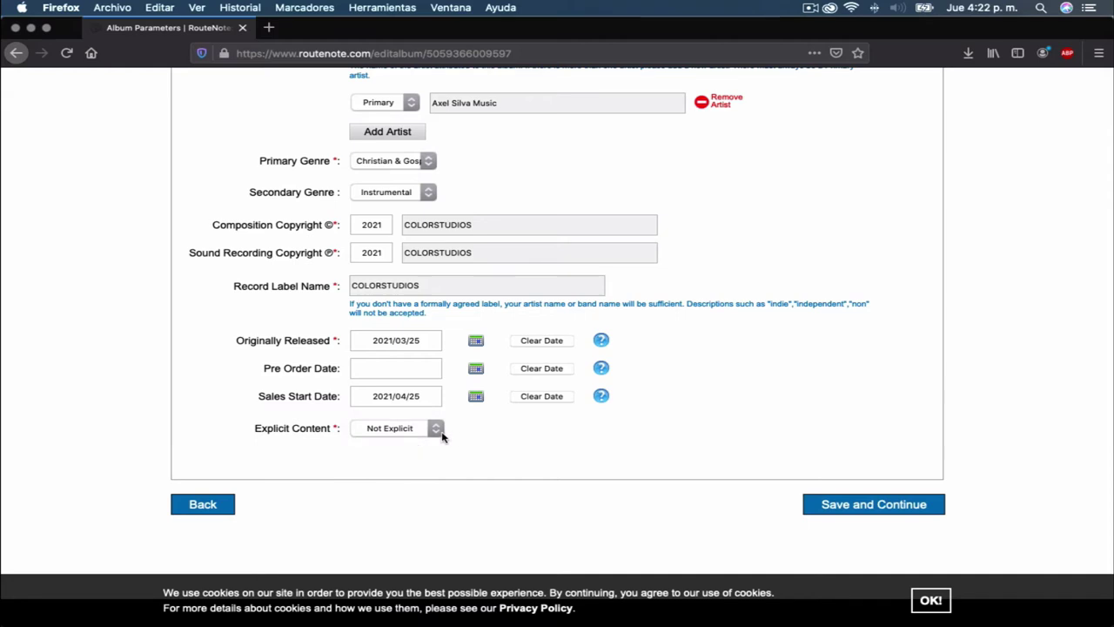
# Step: Review the completed album details from language to explicit content, and save them to continue
pyautogui.scroll(5, 426, 383)
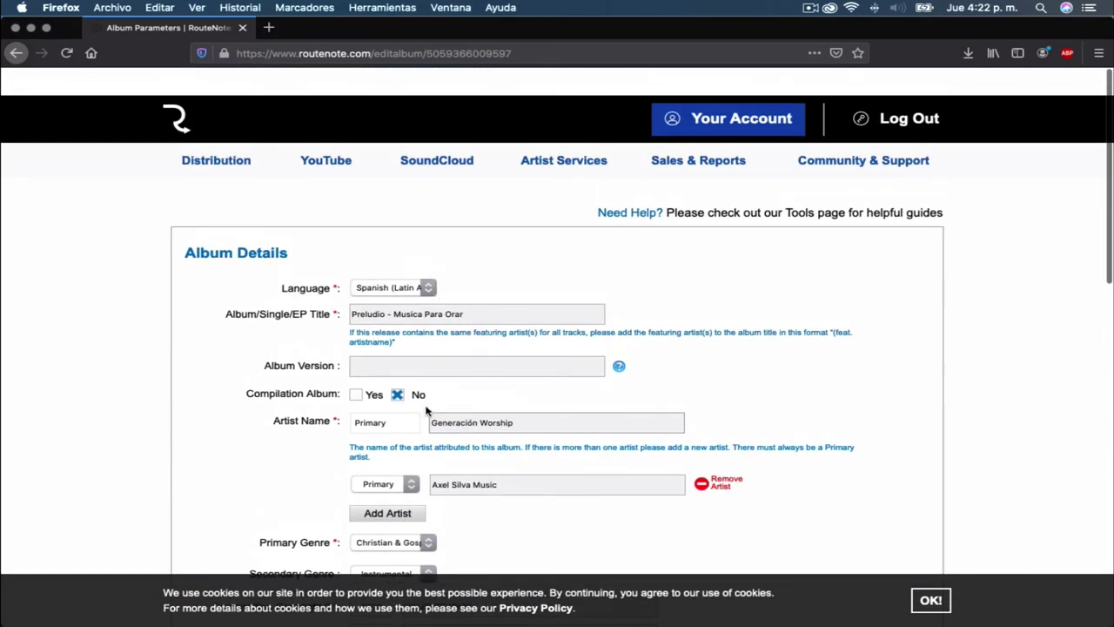
pyautogui.scroll(-5, 591, 445)
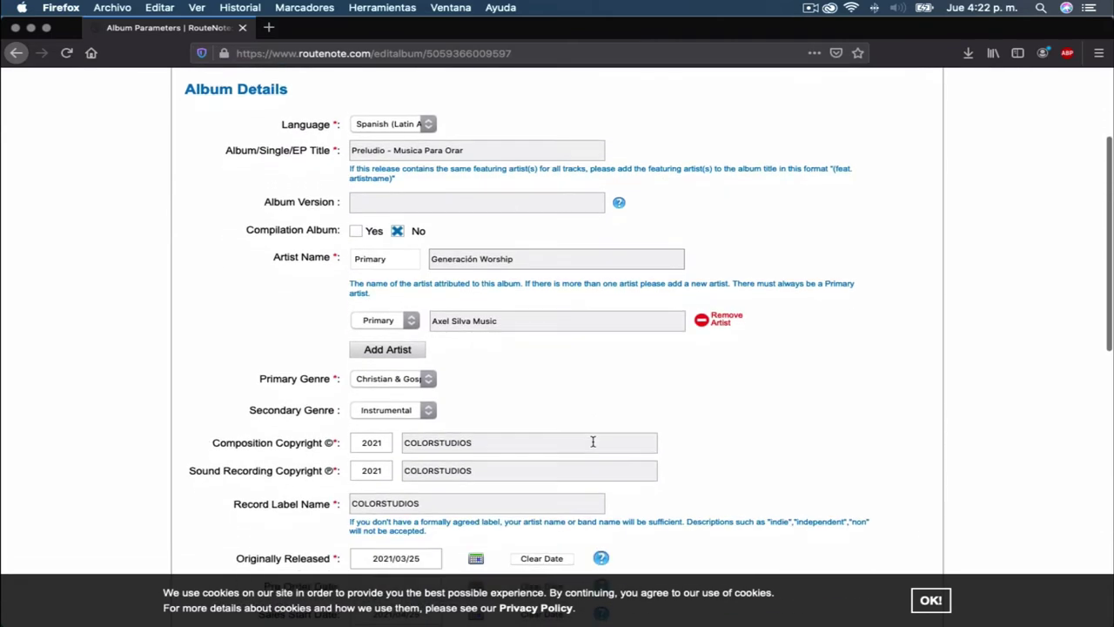
pyautogui.scroll(-4, 593, 445)
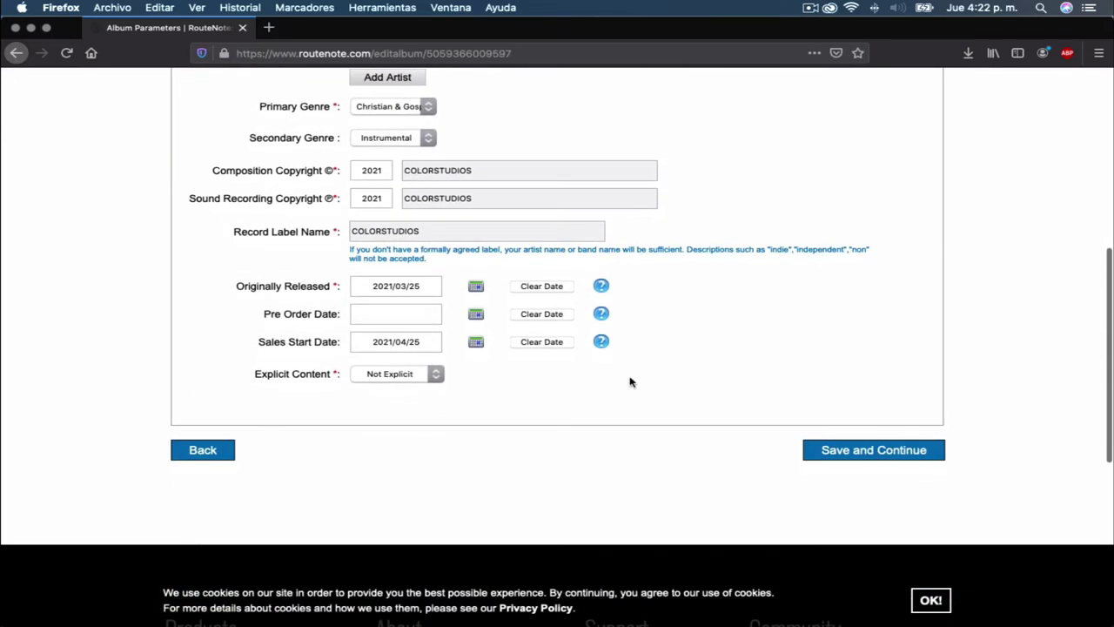
pyautogui.click(847, 449)
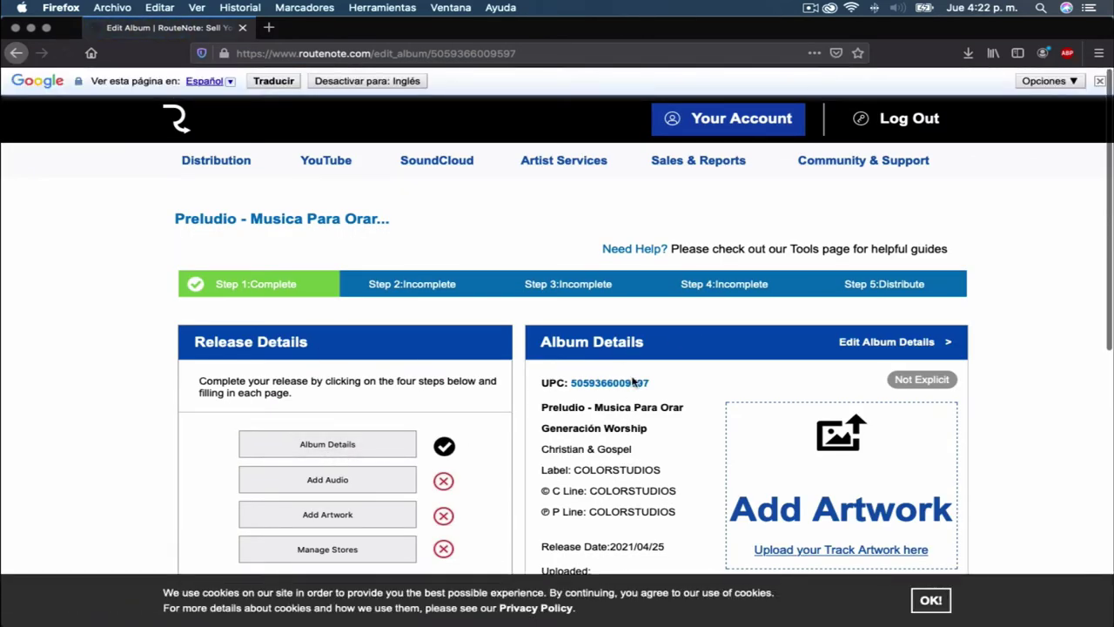
# Step: Open the release's artwork section and upload PRELUDIO.jpg from the subir musica folder as the album cover
pyautogui.scroll(-2, 620, 461)
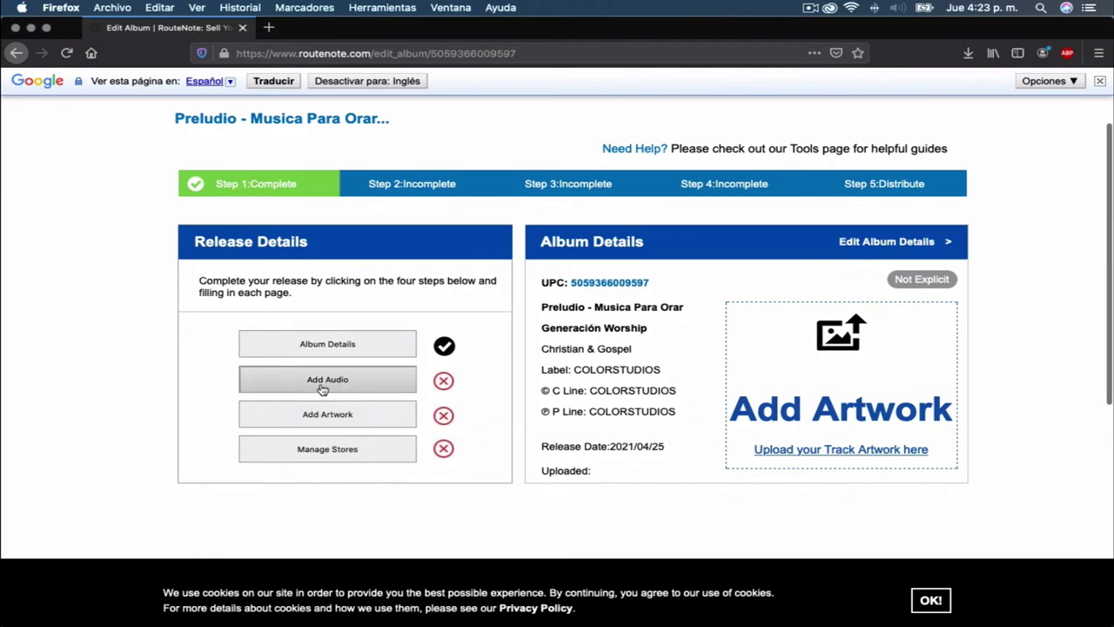
pyautogui.click(375, 424)
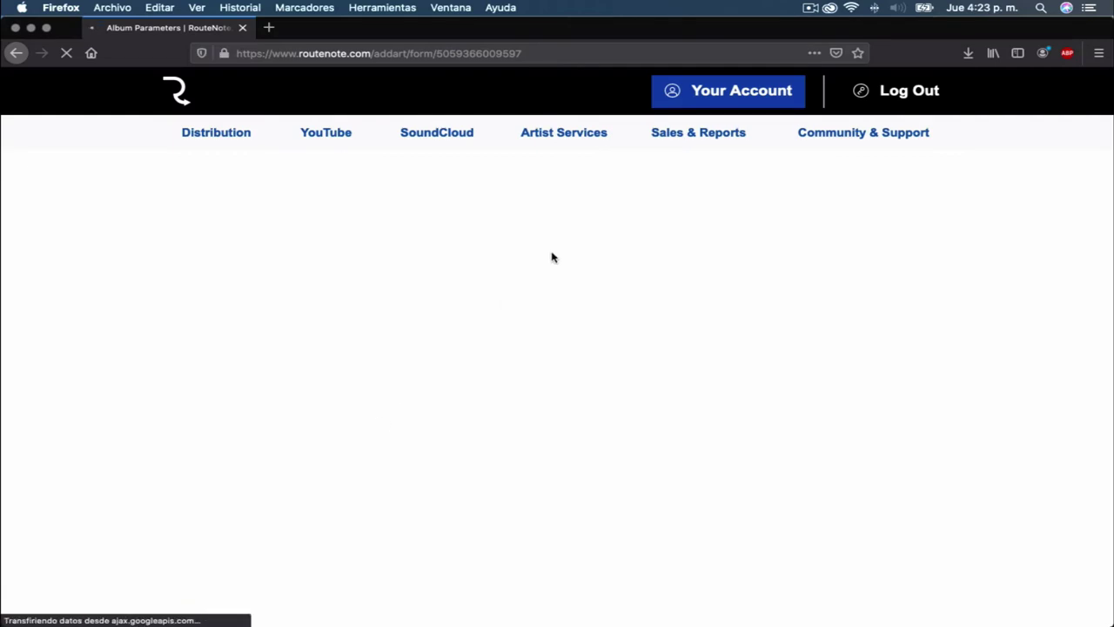
pyautogui.scroll(-3, 540, 388)
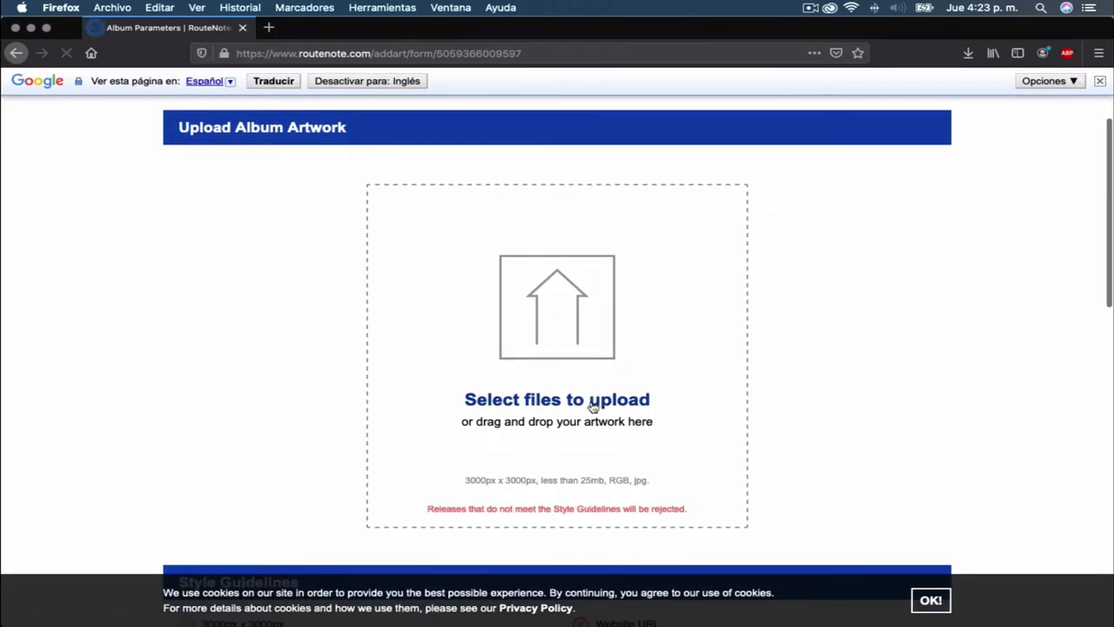
pyautogui.click(595, 401)
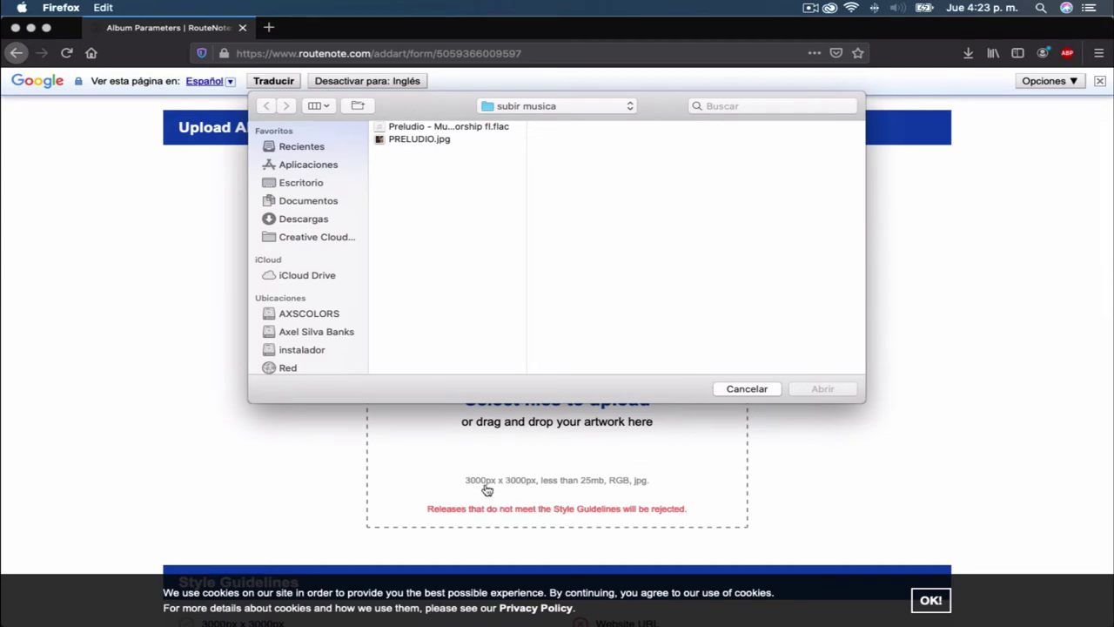
pyautogui.click(447, 141)
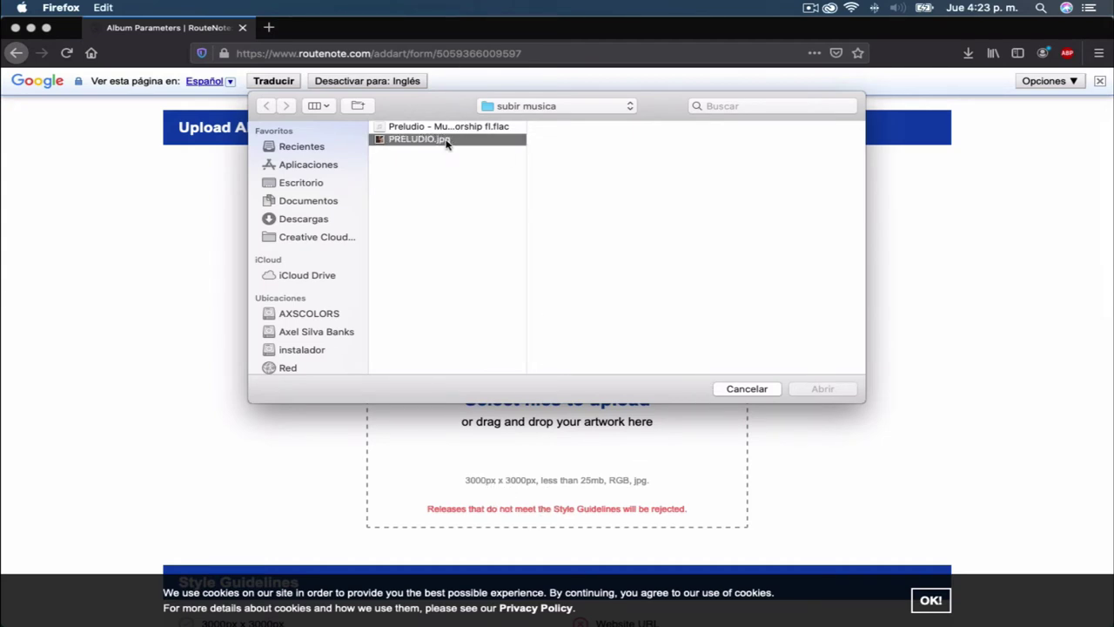
pyautogui.click(820, 388)
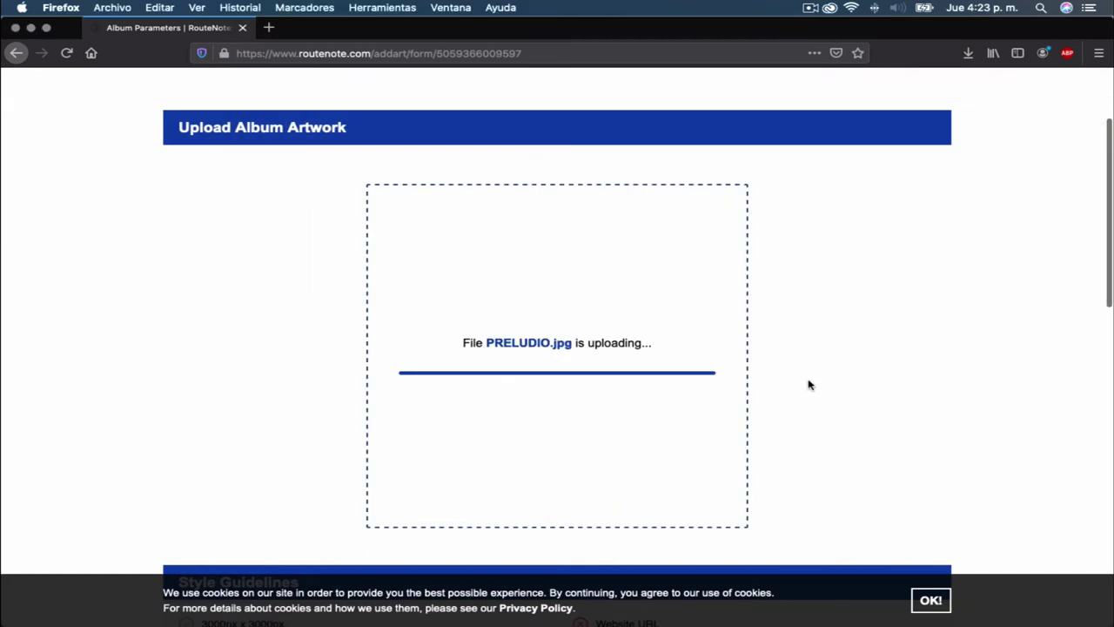
# Step: Examine the uploaded album cover and the style guidelines for size, file weight, colour space and prohibited content
pyautogui.scroll(-1, 799, 367)
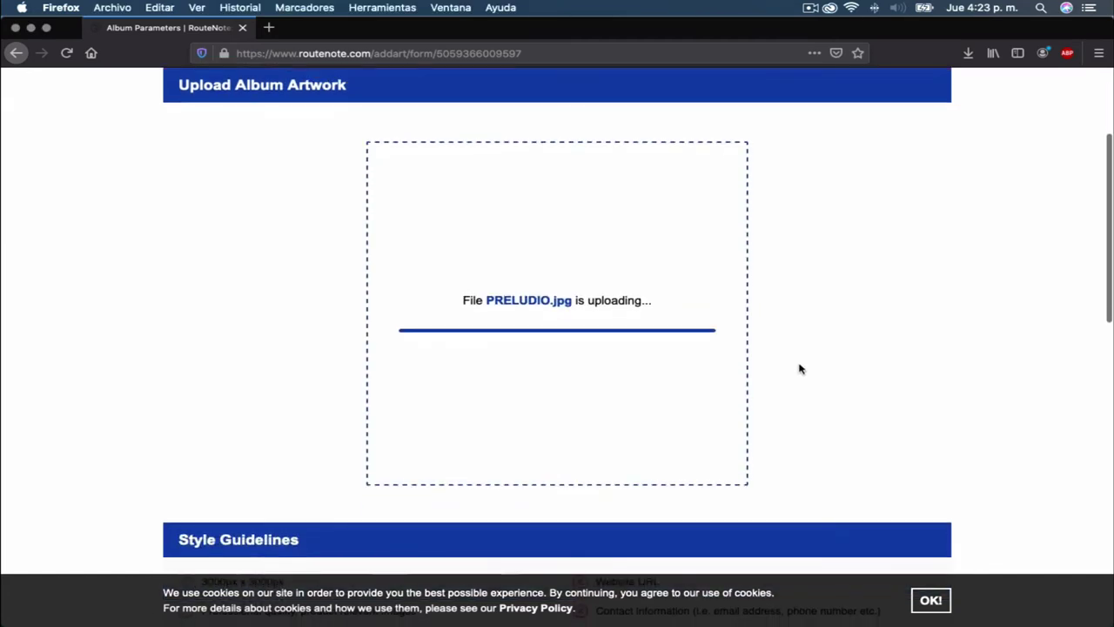
pyautogui.scroll(1, 799, 369)
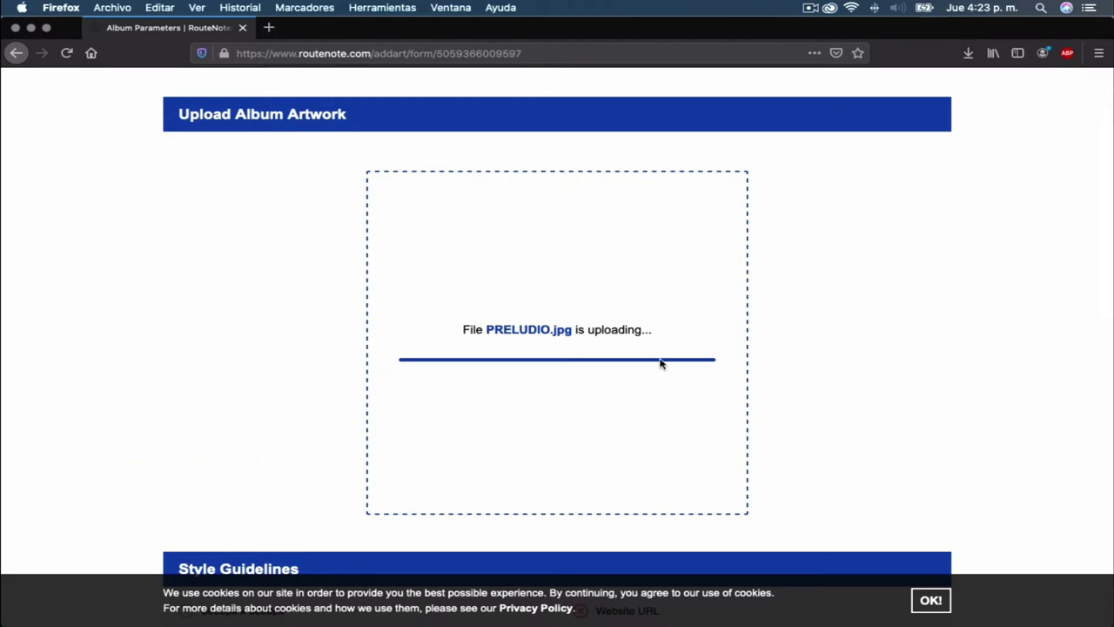
pyautogui.scroll(-5, 730, 343)
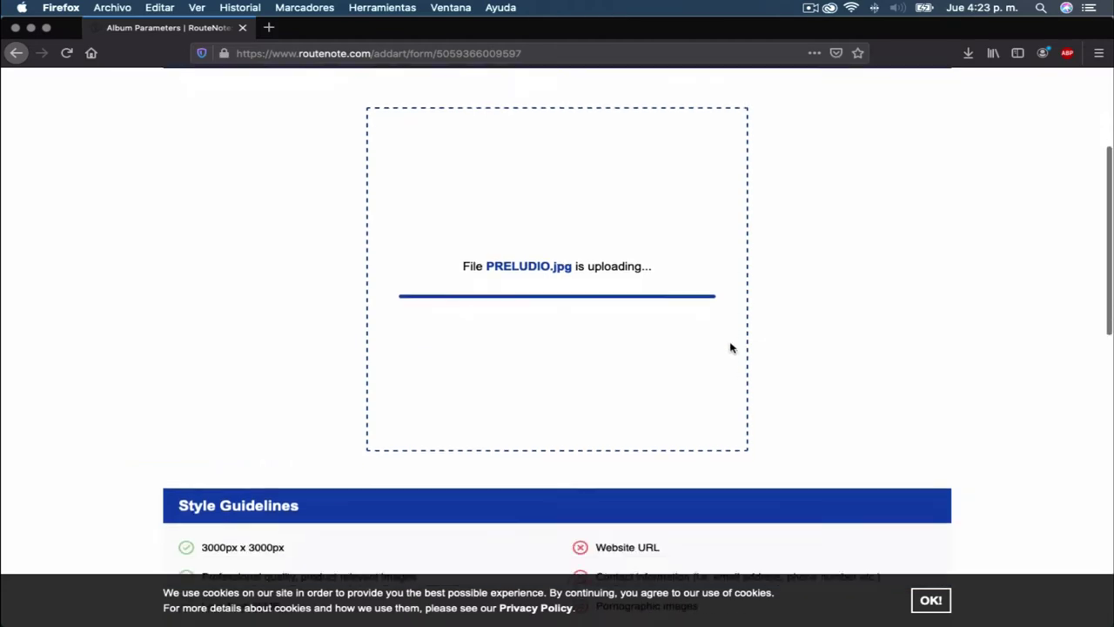
pyautogui.scroll(5, 740, 356)
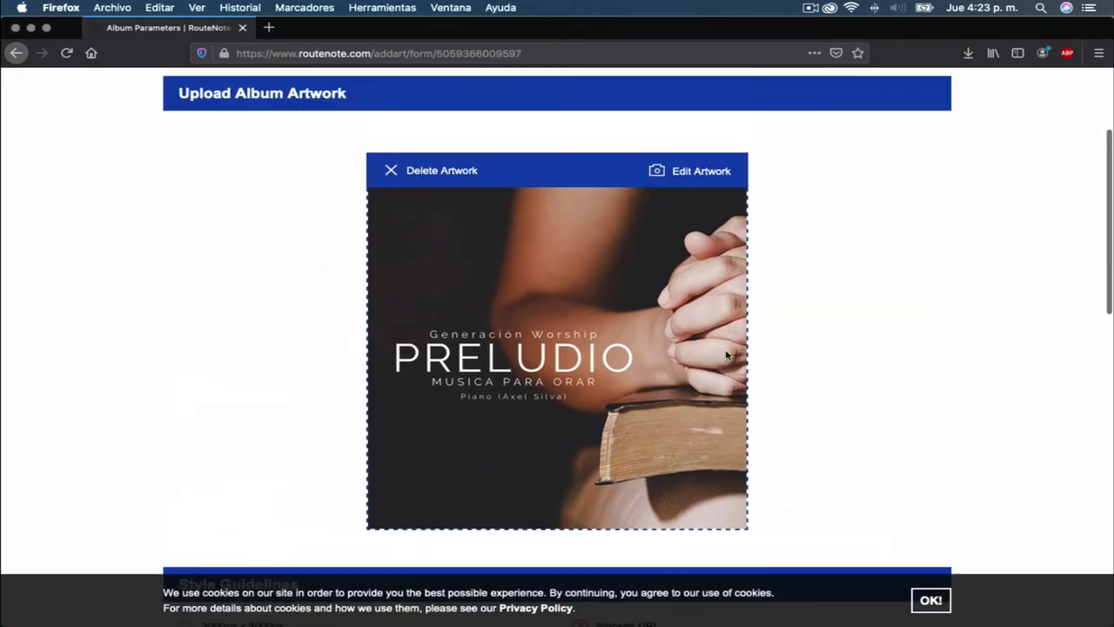
pyautogui.scroll(-1, 651, 364)
pyautogui.scroll(-7, 651, 364)
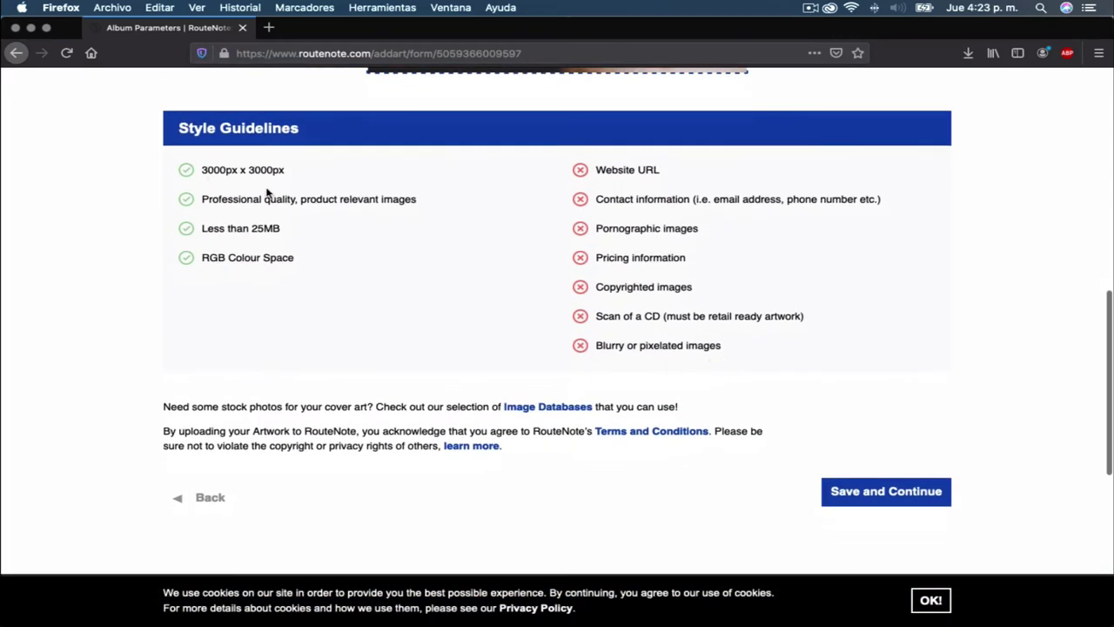
pyautogui.scroll(6, 372, 229)
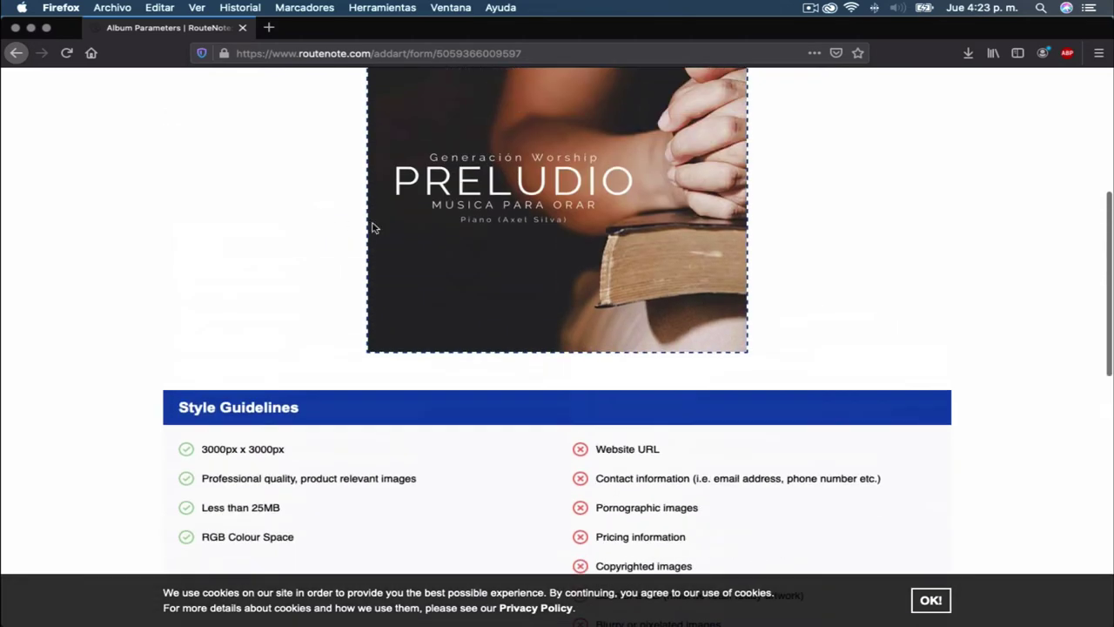
# Step: Review the artwork style guidelines down to the prohibited content list, and save the album cover to continue
pyautogui.scroll(-3, 340, 340)
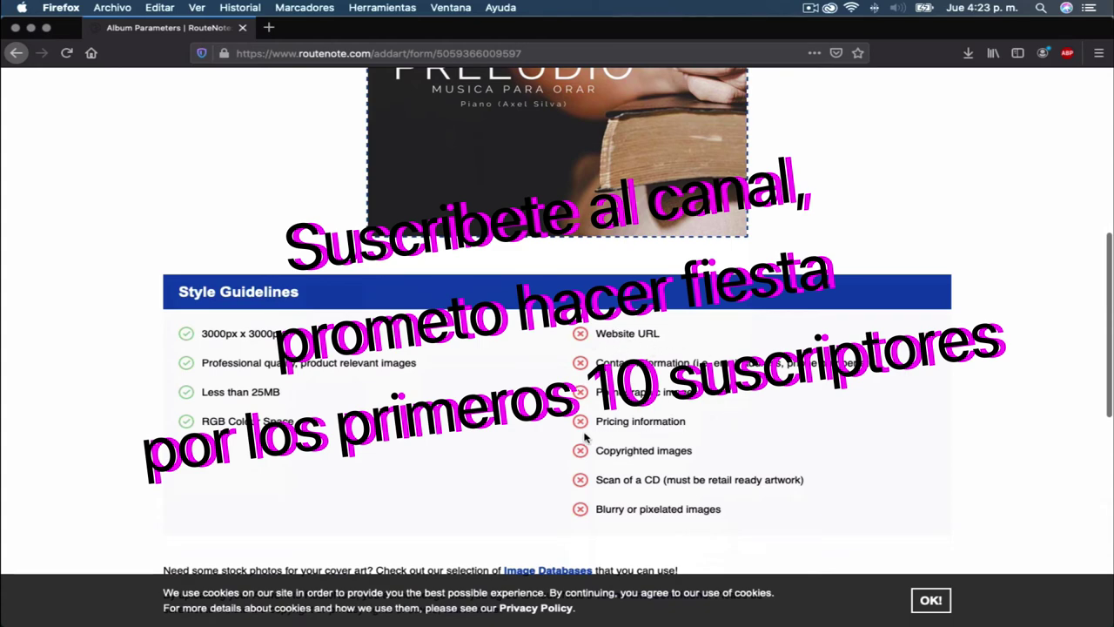
pyautogui.scroll(-3, 625, 423)
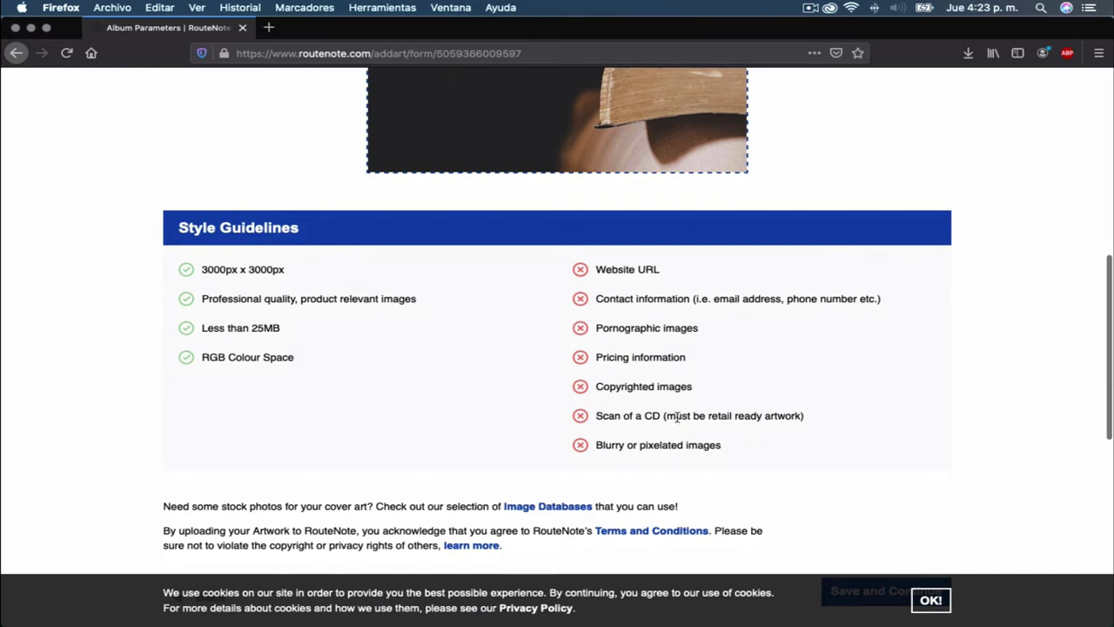
pyautogui.scroll(-4, 864, 500)
pyautogui.click(873, 504)
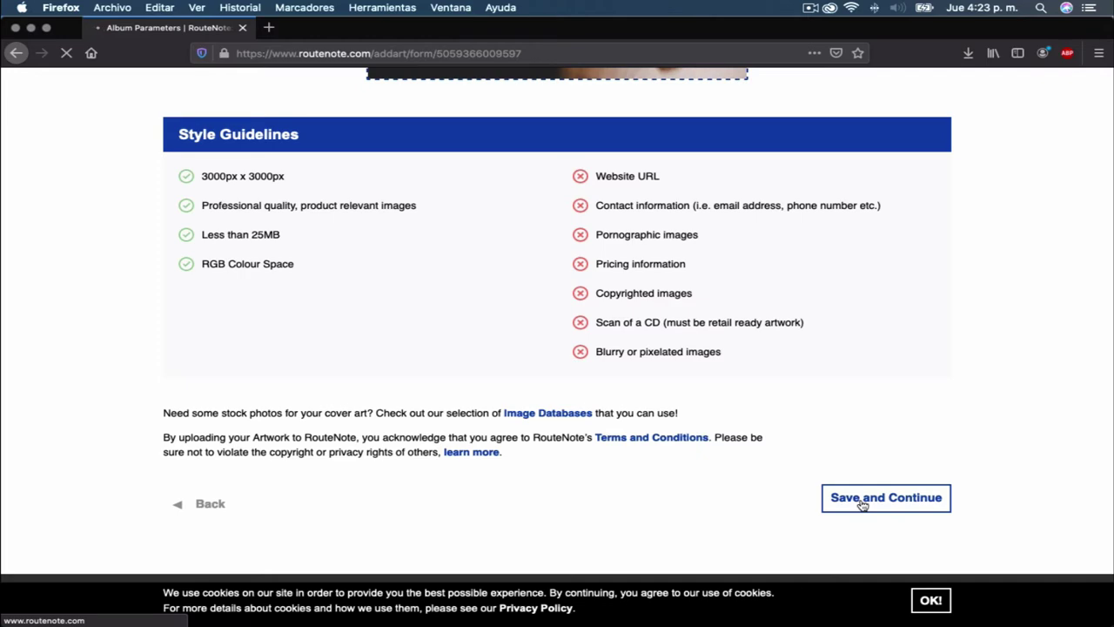
# Step: Open the release's audio section and choose the FLAC file of Preludio - Musica Para Orar from the subir musica folder for upload
pyautogui.scroll(-2, 829, 443)
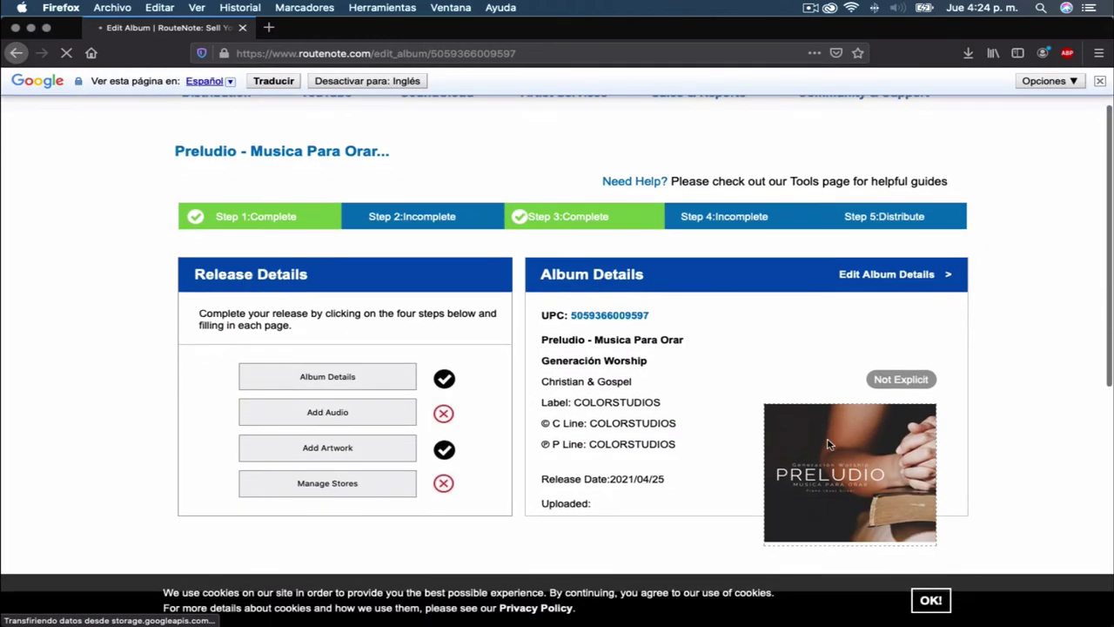
pyautogui.scroll(-2, 741, 462)
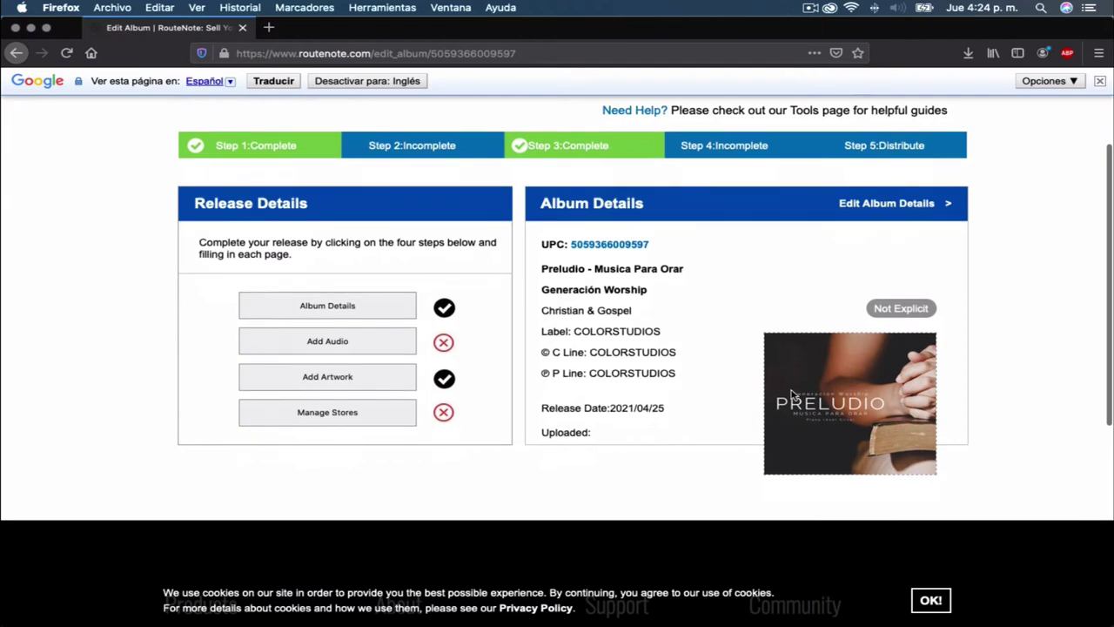
pyautogui.scroll(-1, 766, 400)
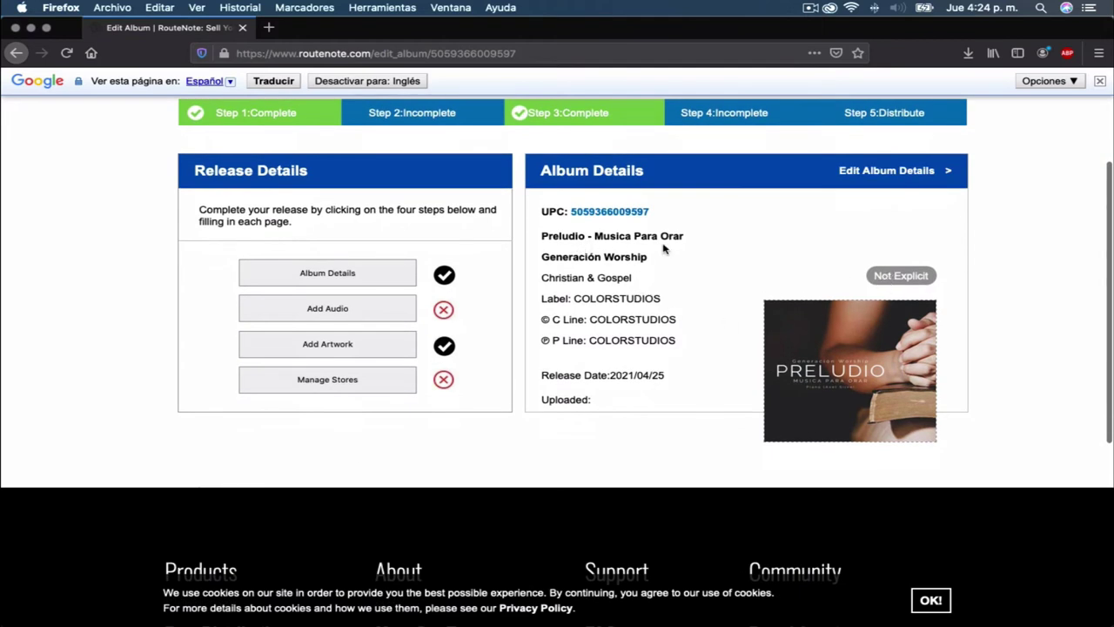
pyautogui.click(341, 315)
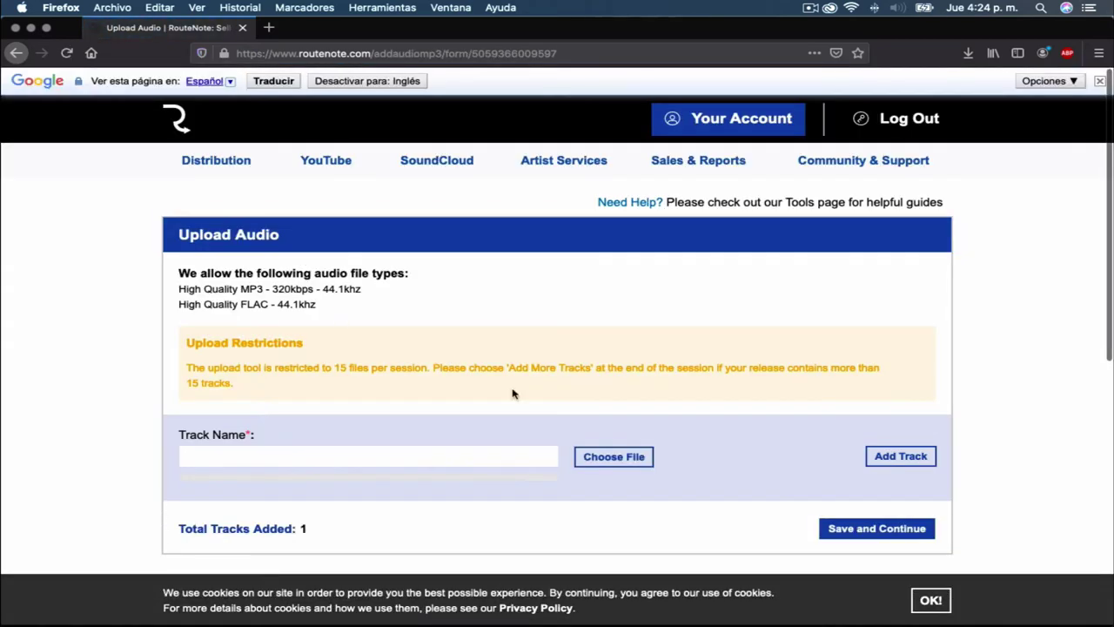
pyautogui.click(600, 462)
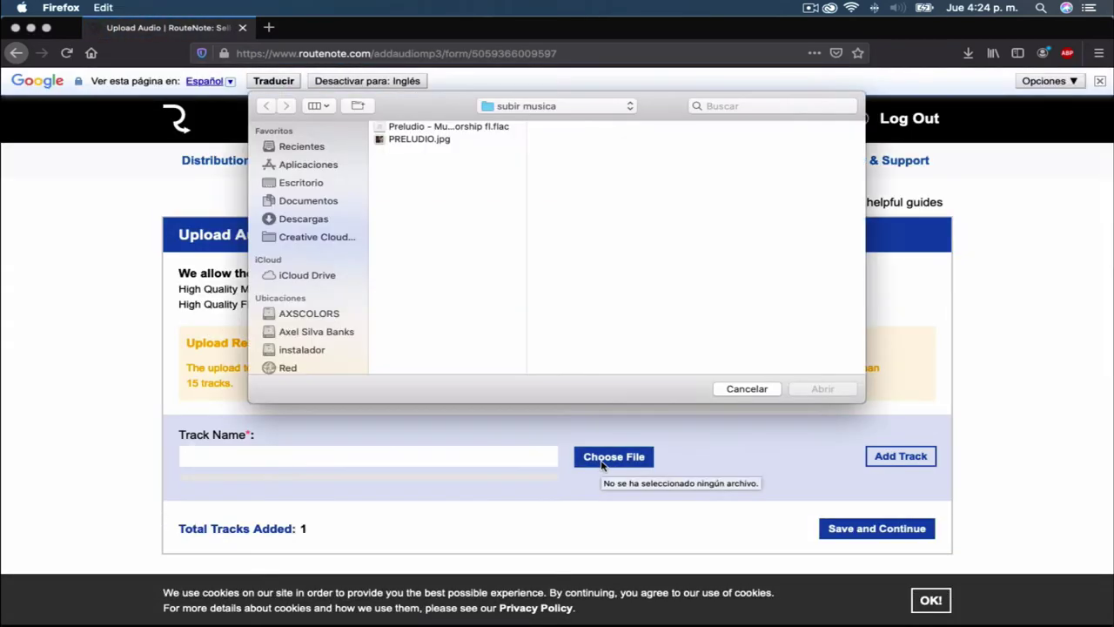
pyautogui.click(443, 128)
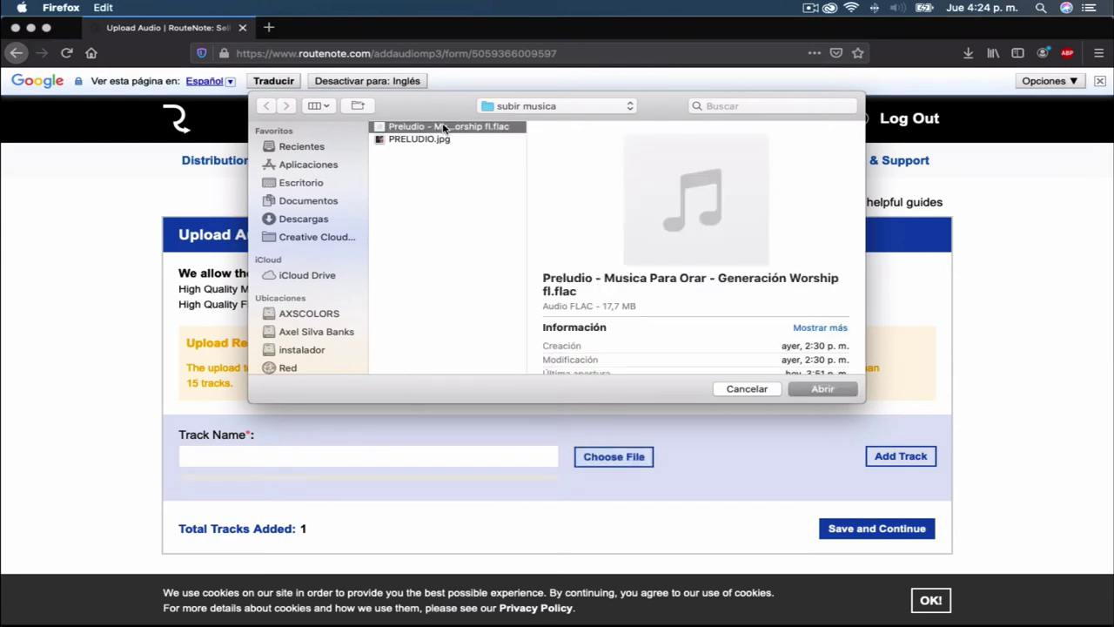
pyautogui.click(828, 388)
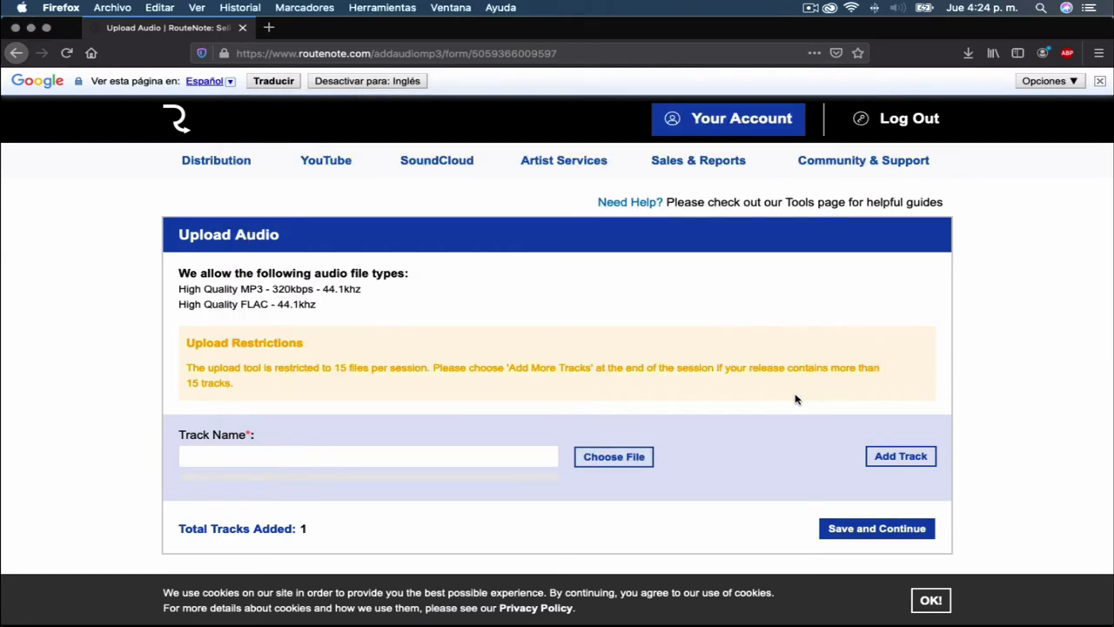
# Step: Name the uploaded track "Preludio - Musica Para Orar"
pyautogui.scroll(-1, 426, 450)
pyautogui.scroll(-2, 426, 450)
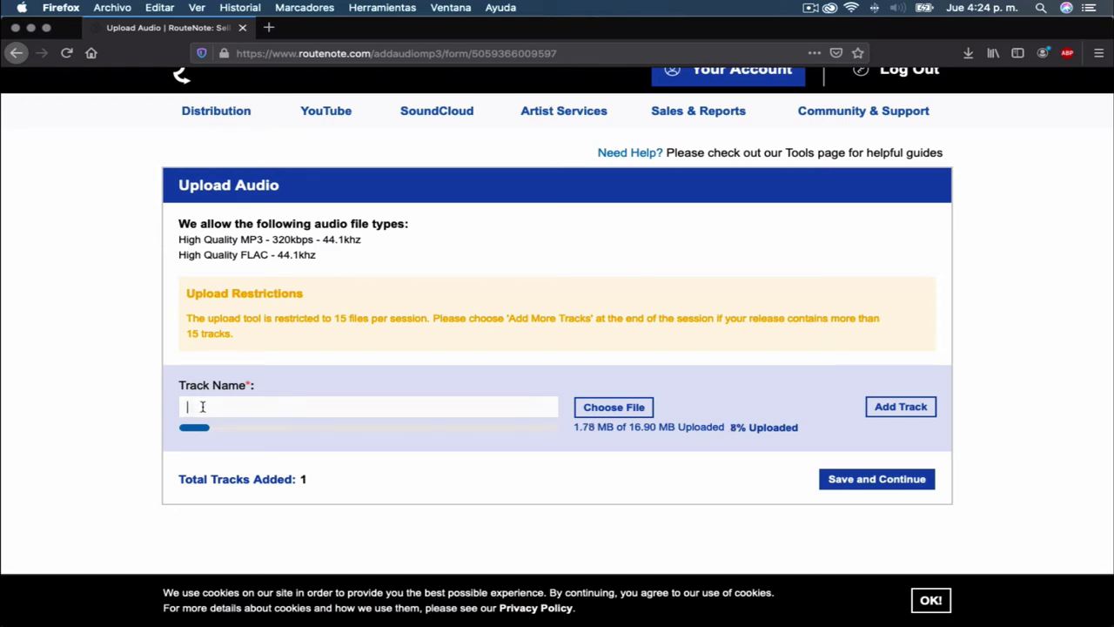
pyautogui.write('Preludio - Musica Para Orar')
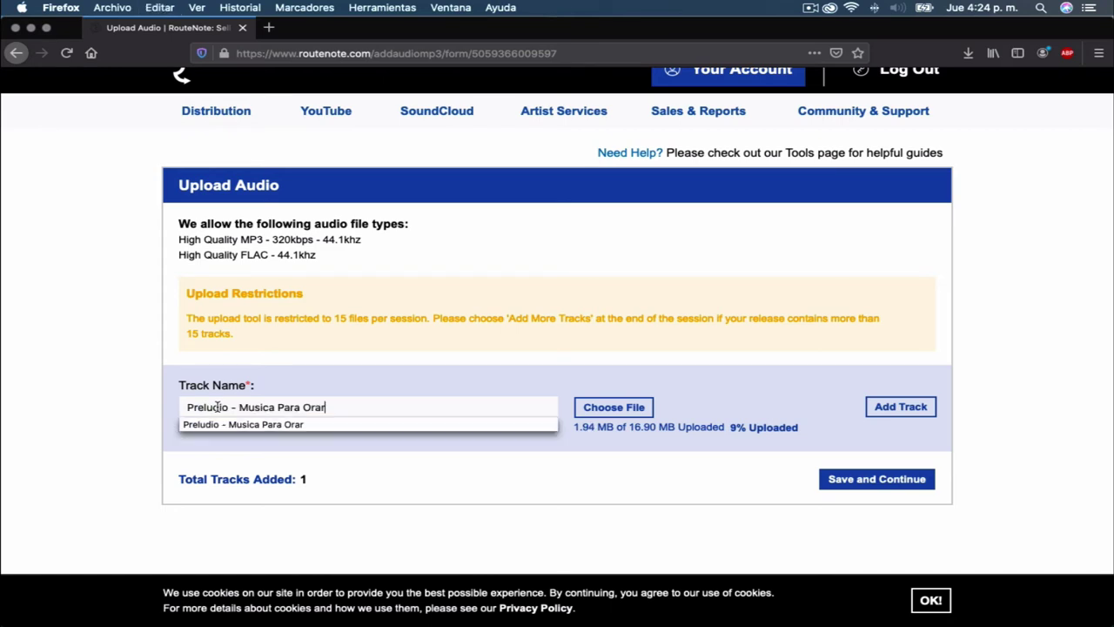
pyautogui.click(325, 426)
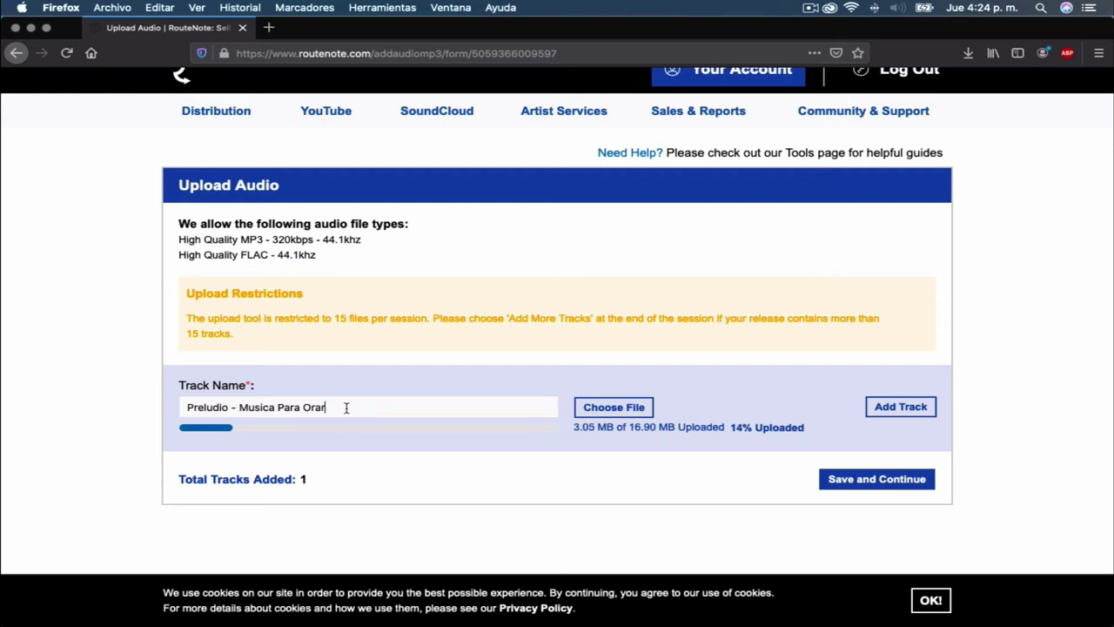
# Step: Examine the allowed audio file types, highlighting the MP3 and FLAC quality requirements
pyautogui.scroll(-1, 348, 409)
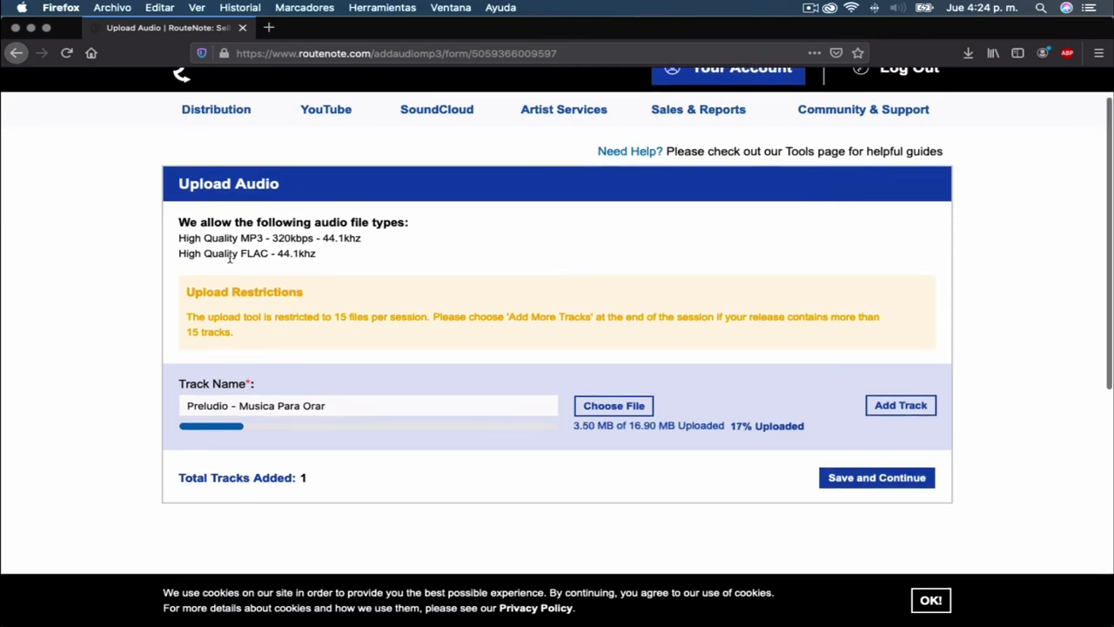
pyautogui.moveTo(180, 239); pyautogui.dragTo(360, 235)
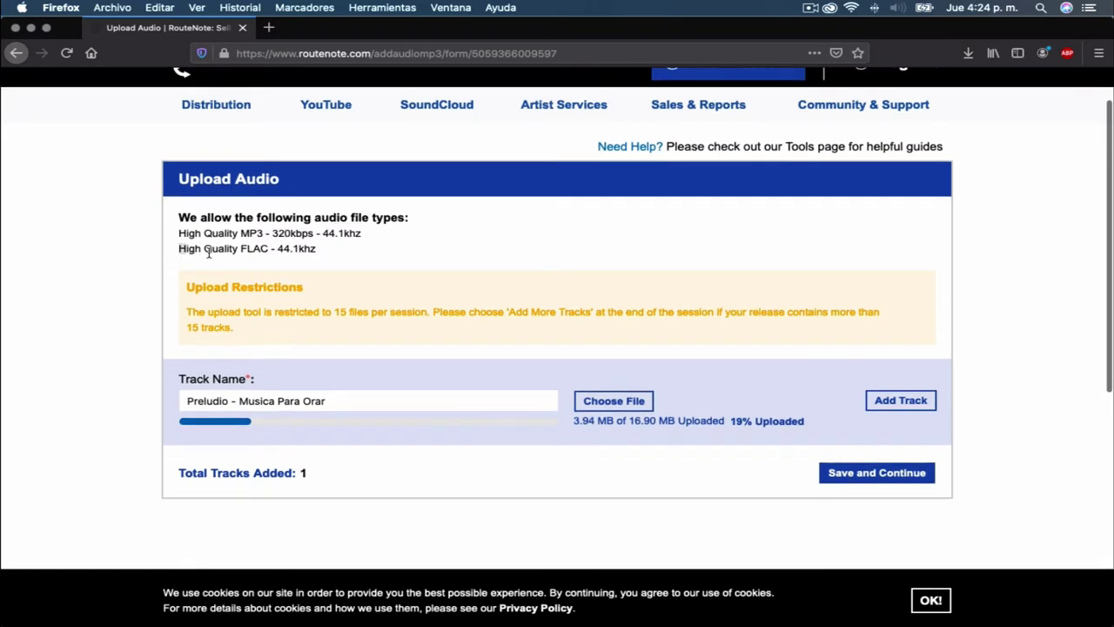
pyautogui.moveTo(178, 253); pyautogui.dragTo(324, 253)
pyautogui.click(312, 250)
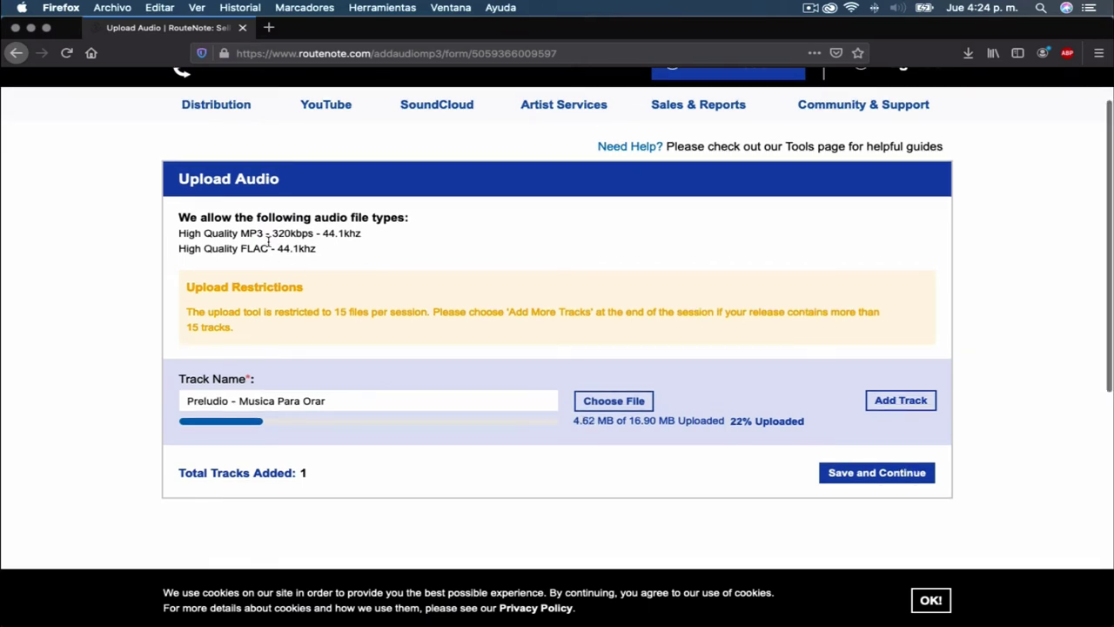
pyautogui.click(809, 9)
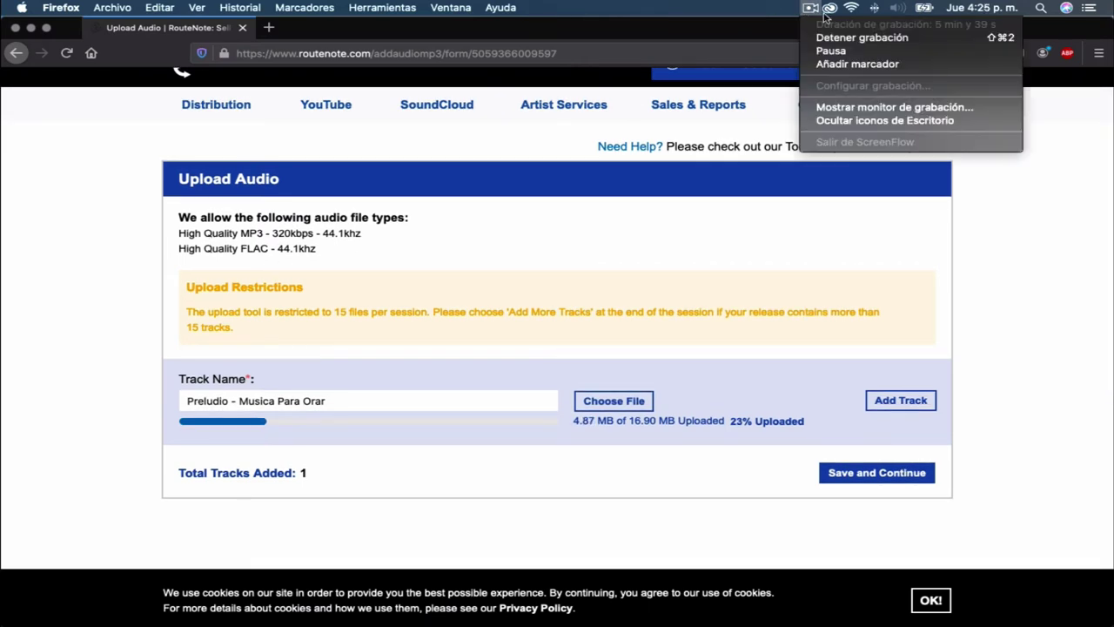
pyautogui.click(830, 52)
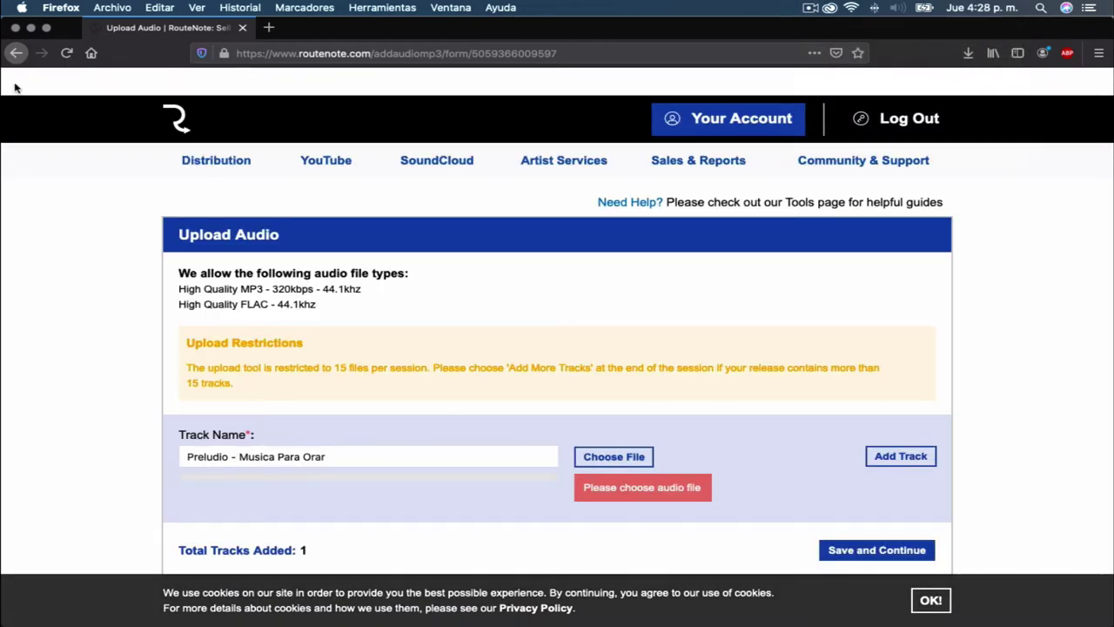
# Step: Return to the release overview, open its store management and select all stores for distribution
pyautogui.click(17, 55)
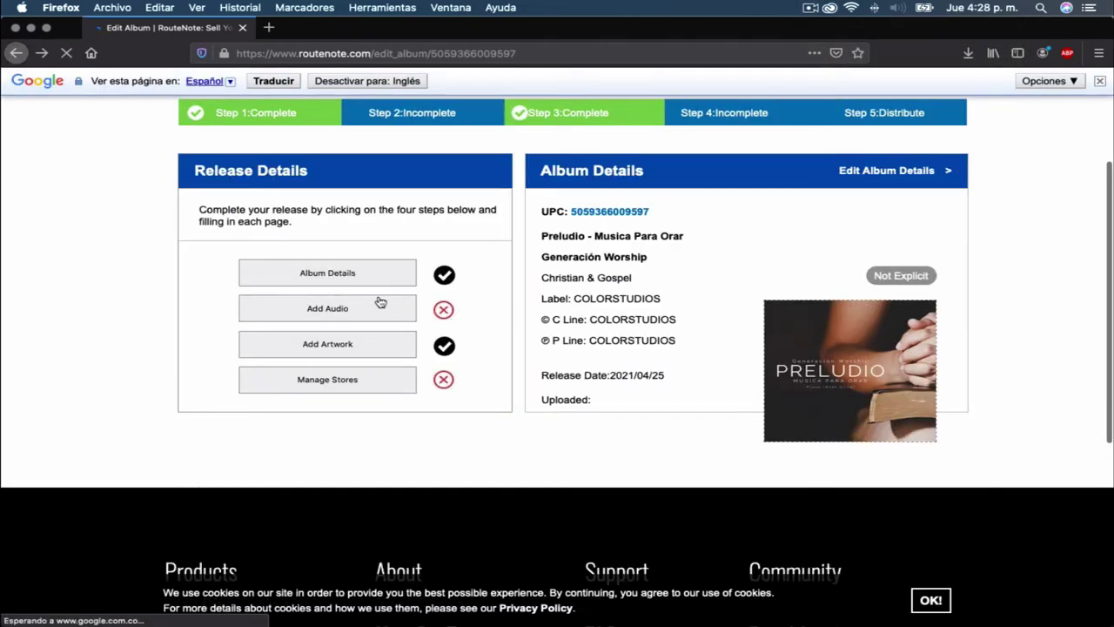
pyautogui.click(304, 392)
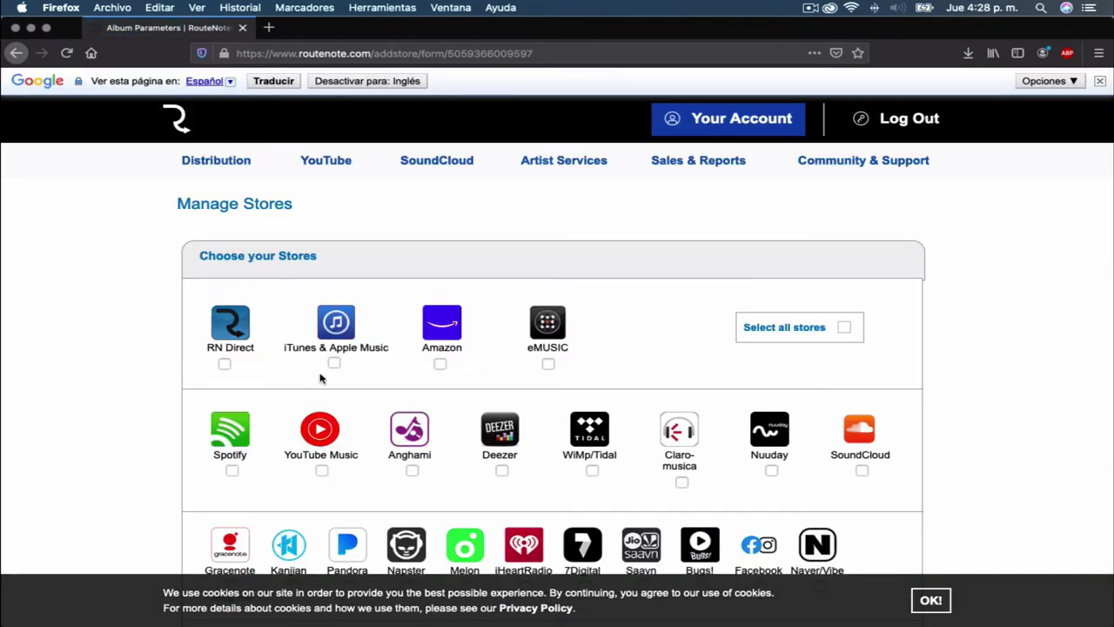
pyautogui.scroll(-5, 211, 261)
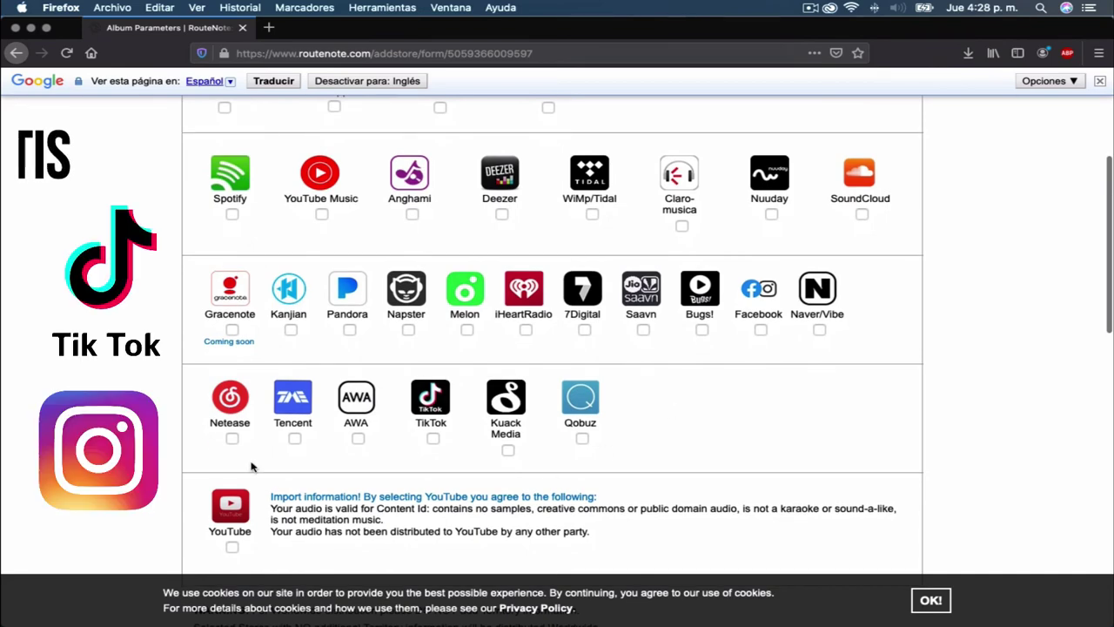
pyautogui.scroll(-1, 255, 467)
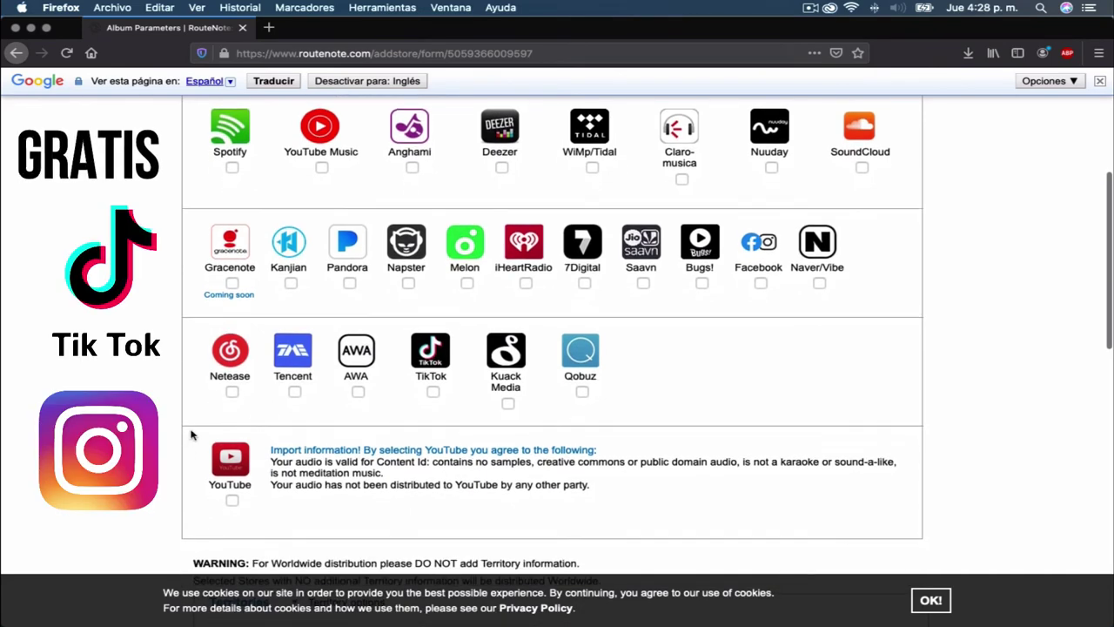
pyautogui.scroll(2, 191, 432)
pyautogui.scroll(1, 191, 432)
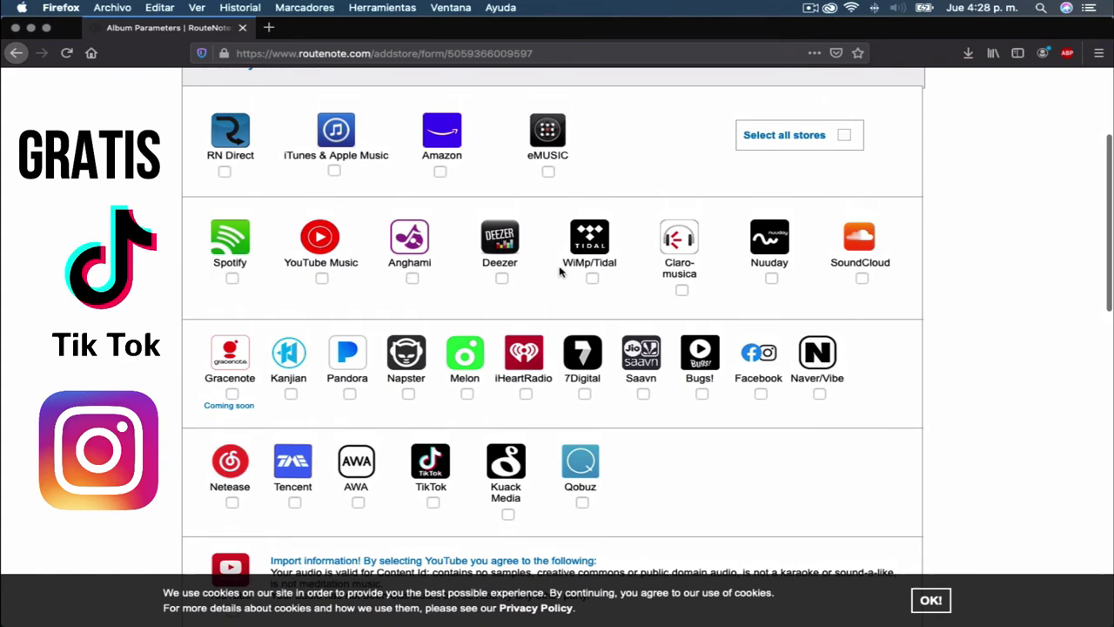
pyautogui.click(845, 138)
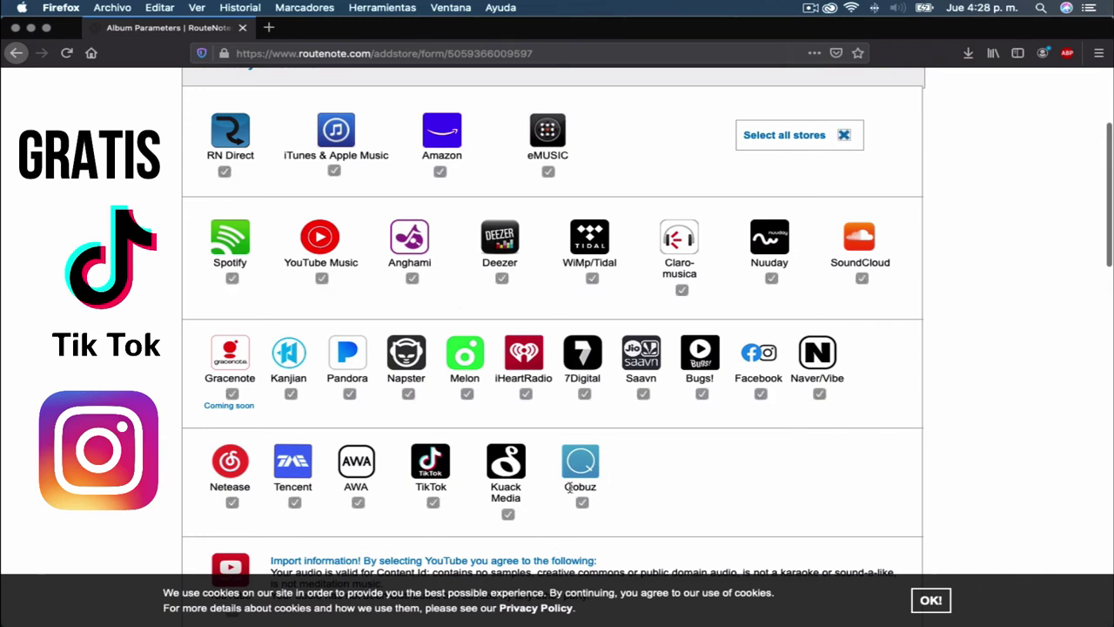
pyautogui.scroll(-1, 312, 499)
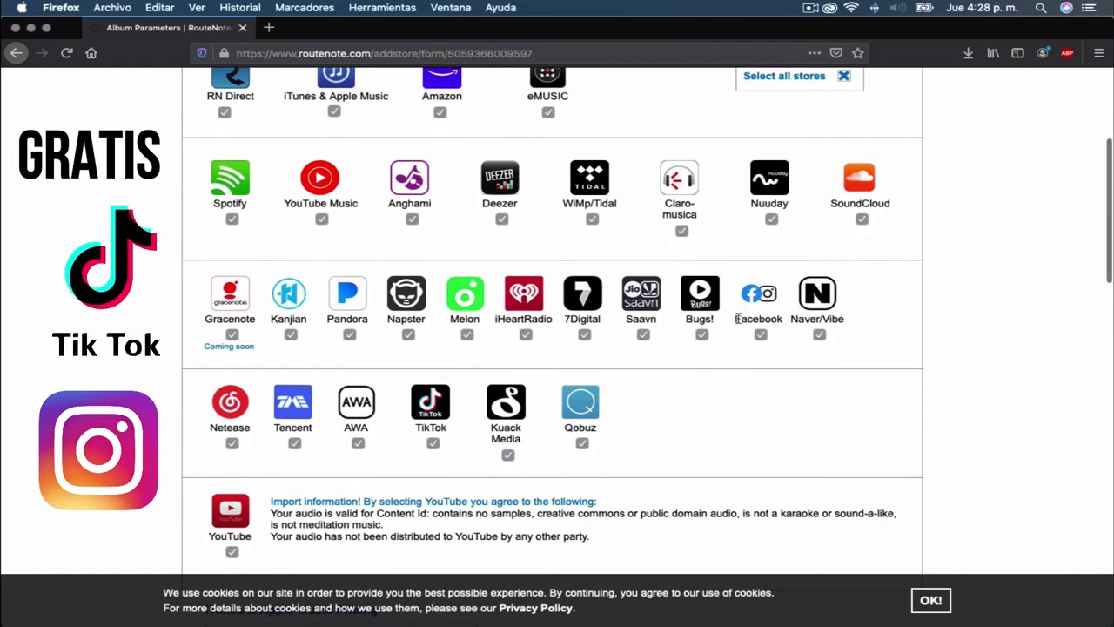
pyautogui.scroll(-2, 281, 454)
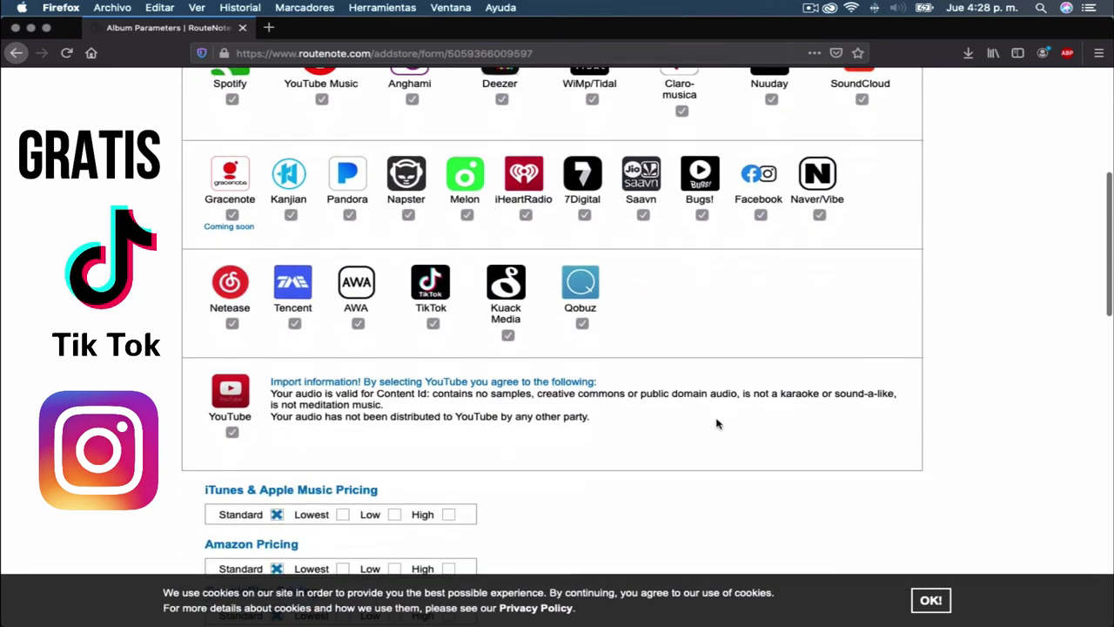
# Step: Set the pricing to High for Qobuz, Tencent, 7Digital, GooglePlay and iTunes & Apple Music
pyautogui.scroll(-5, 324, 425)
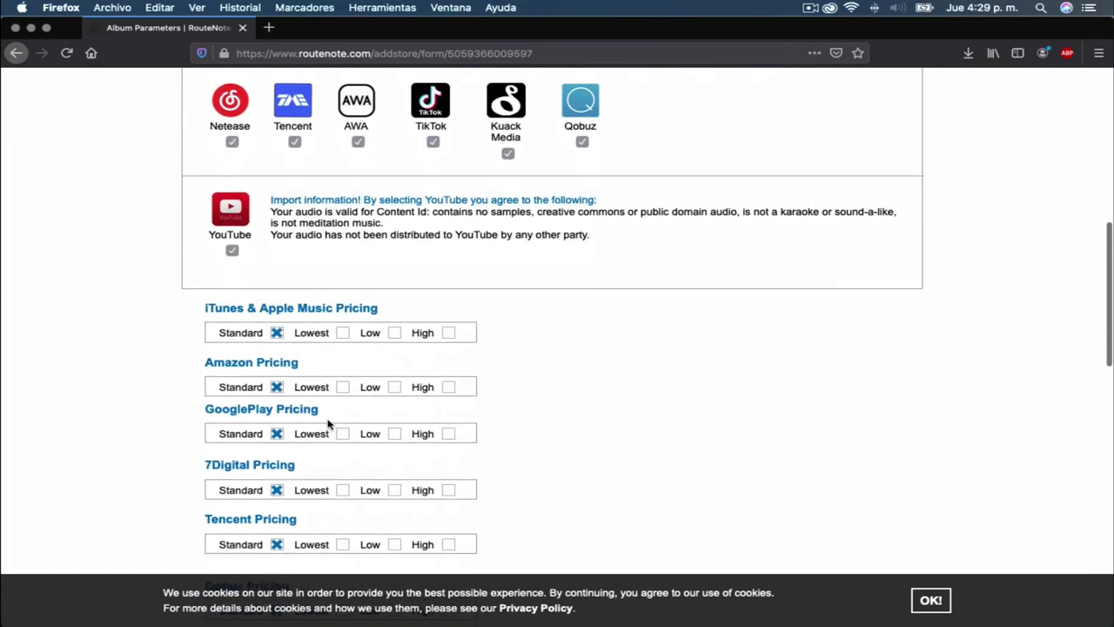
pyautogui.click(448, 498)
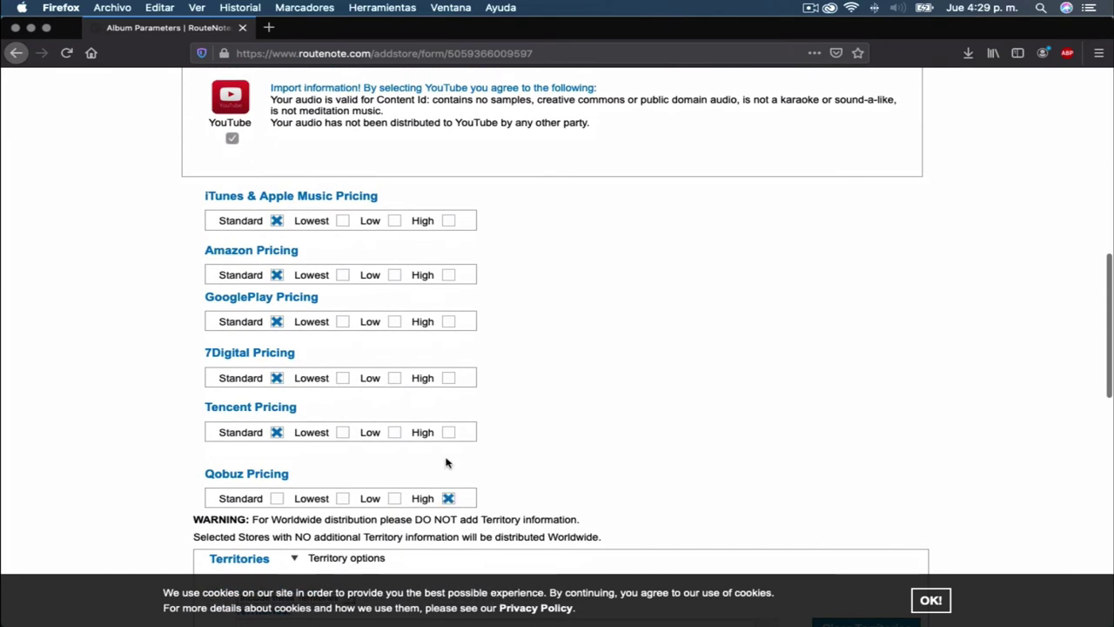
pyautogui.click(447, 432)
pyautogui.click(448, 377)
pyautogui.click(448, 321)
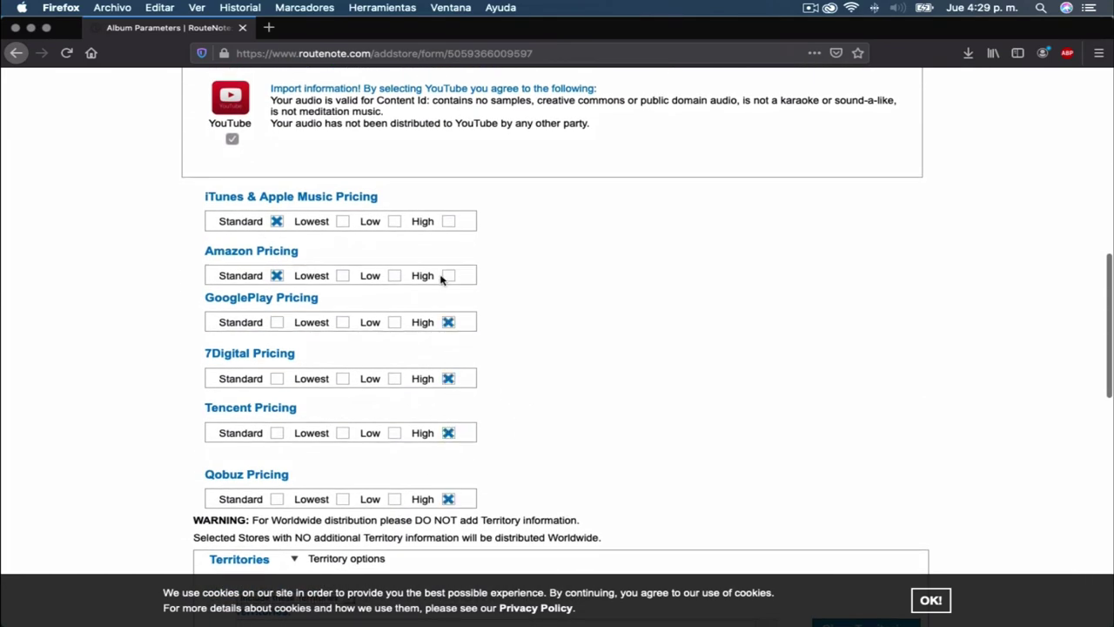
pyautogui.click(448, 221)
pyautogui.scroll(1, 448, 228)
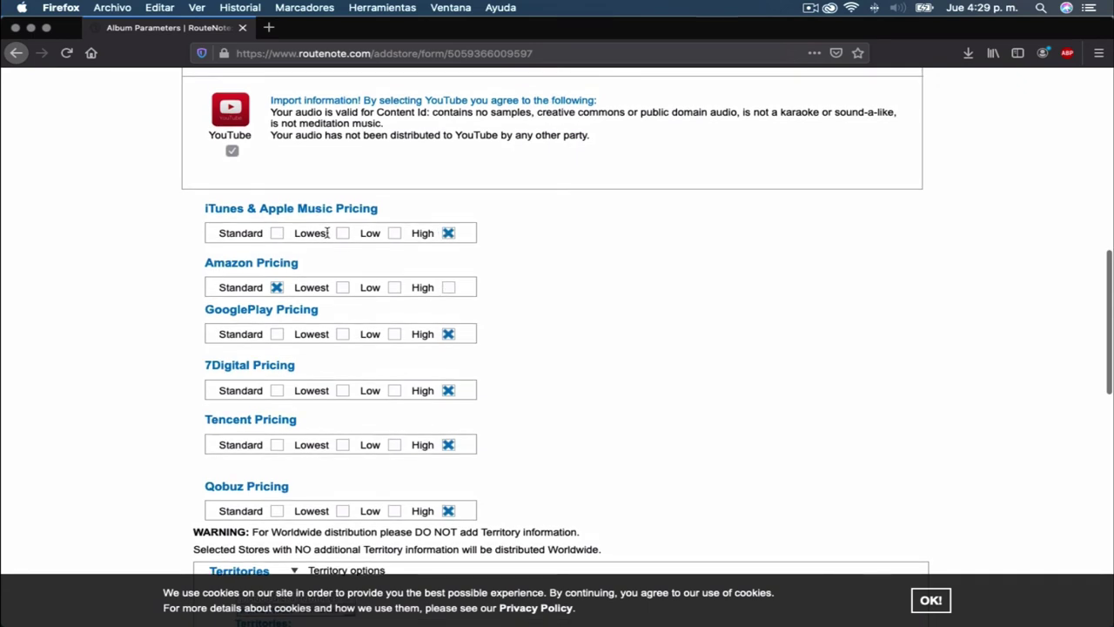
# Step: Set the pricing to Lowest for iTunes & Apple Music, Amazon, GooglePlay, 7Digital, Tencent and Qobuz
pyautogui.click(342, 234)
pyautogui.click(342, 287)
pyautogui.click(342, 335)
pyautogui.click(342, 390)
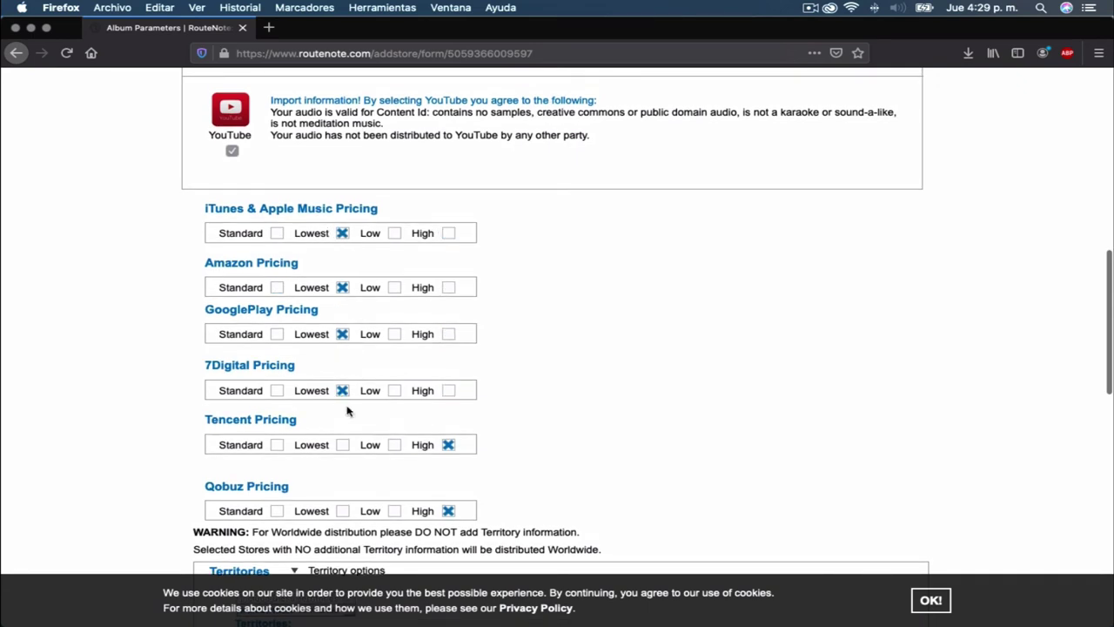
pyautogui.click(344, 445)
pyautogui.click(342, 511)
# Step: Examine the territory options, the worldwide distribution warning and the list of stores they apply to
pyautogui.scroll(-4, 206, 462)
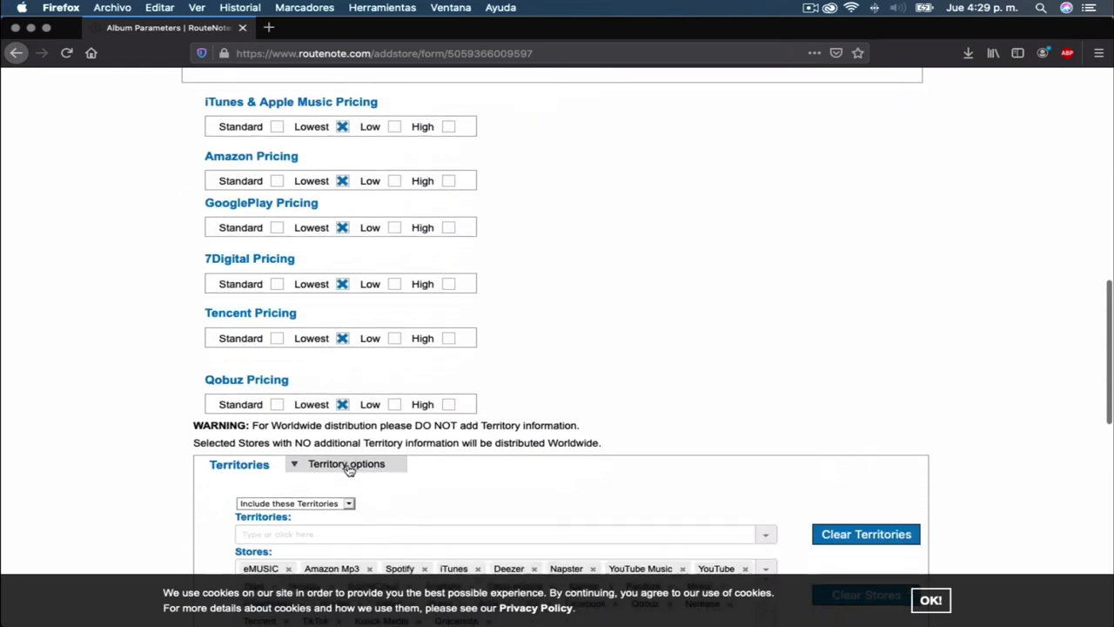
pyautogui.scroll(-2, 205, 462)
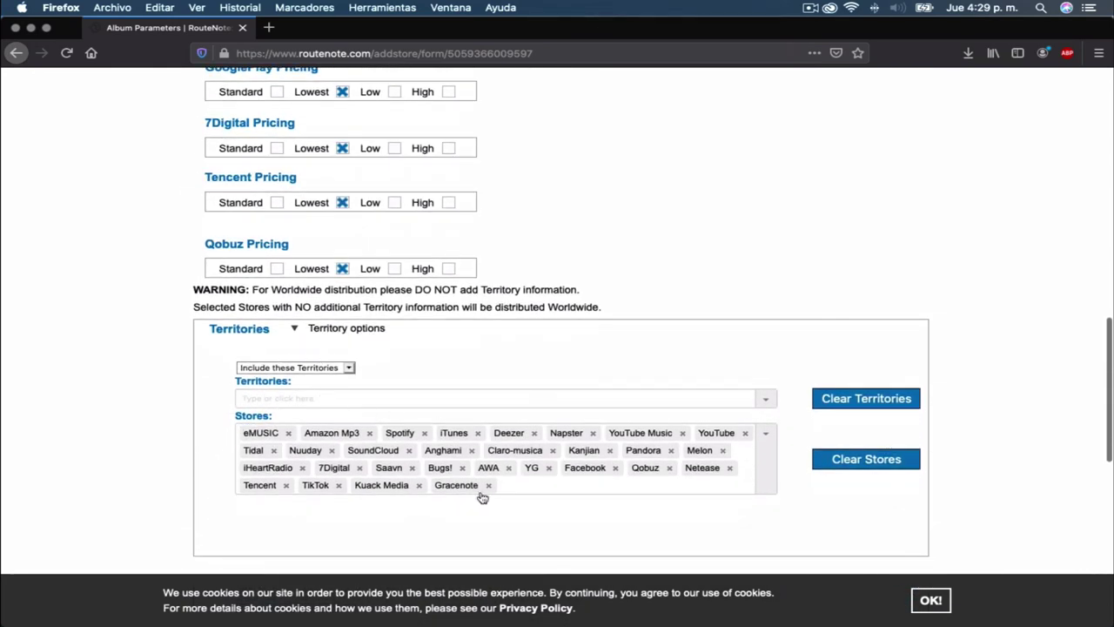
pyautogui.scroll(-4, 515, 493)
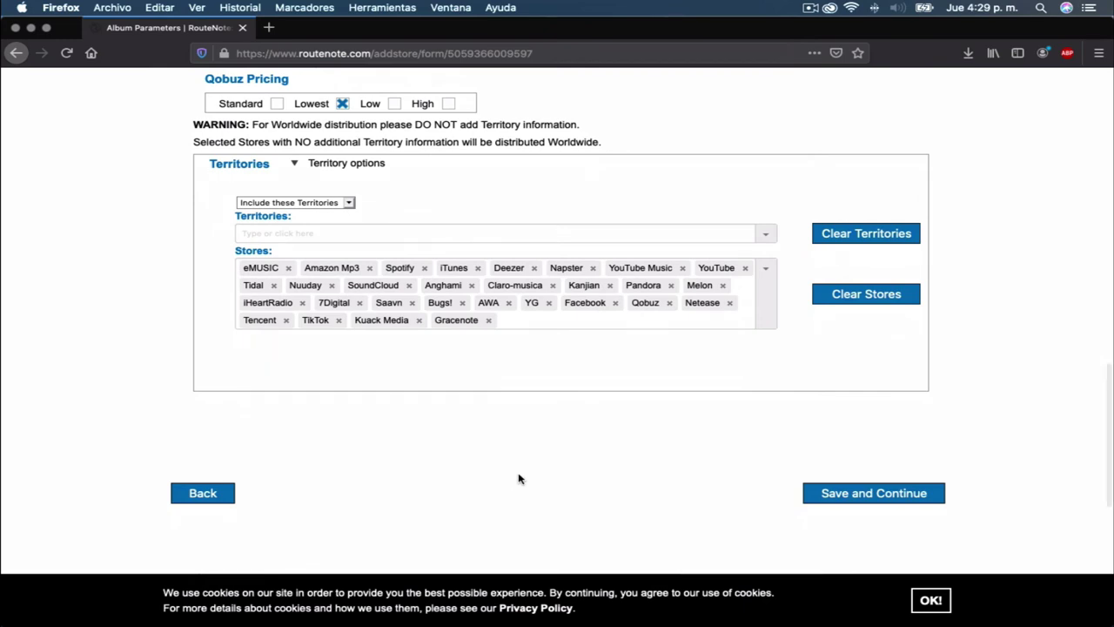
pyautogui.scroll(3, 519, 478)
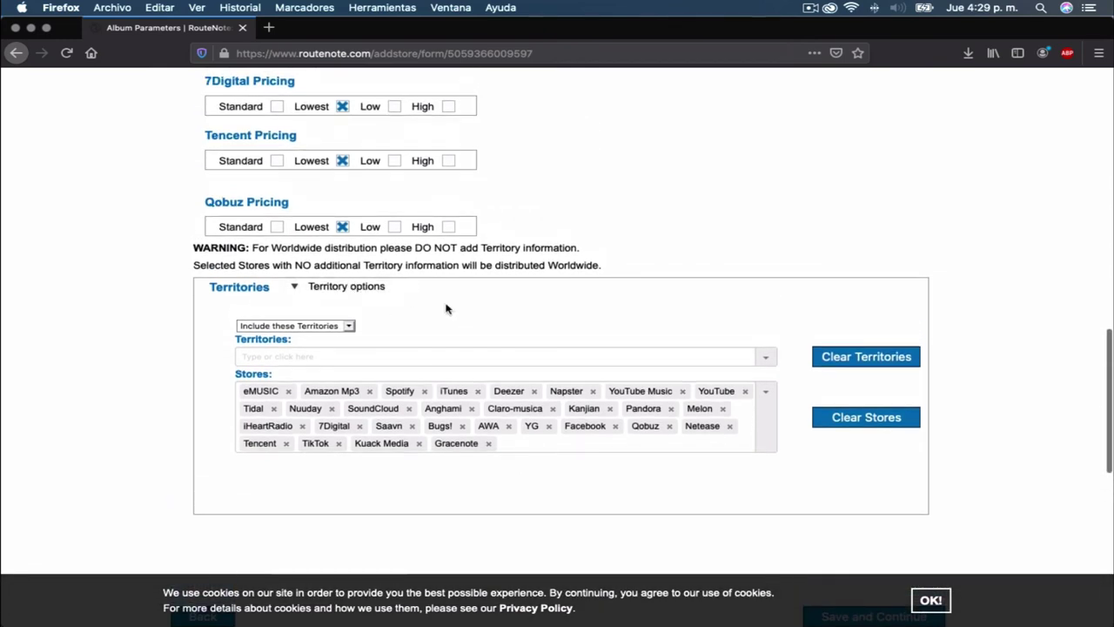
# Step: Review the selected stores, then save the release's store, pricing and territory settings
pyautogui.scroll(14, 447, 311)
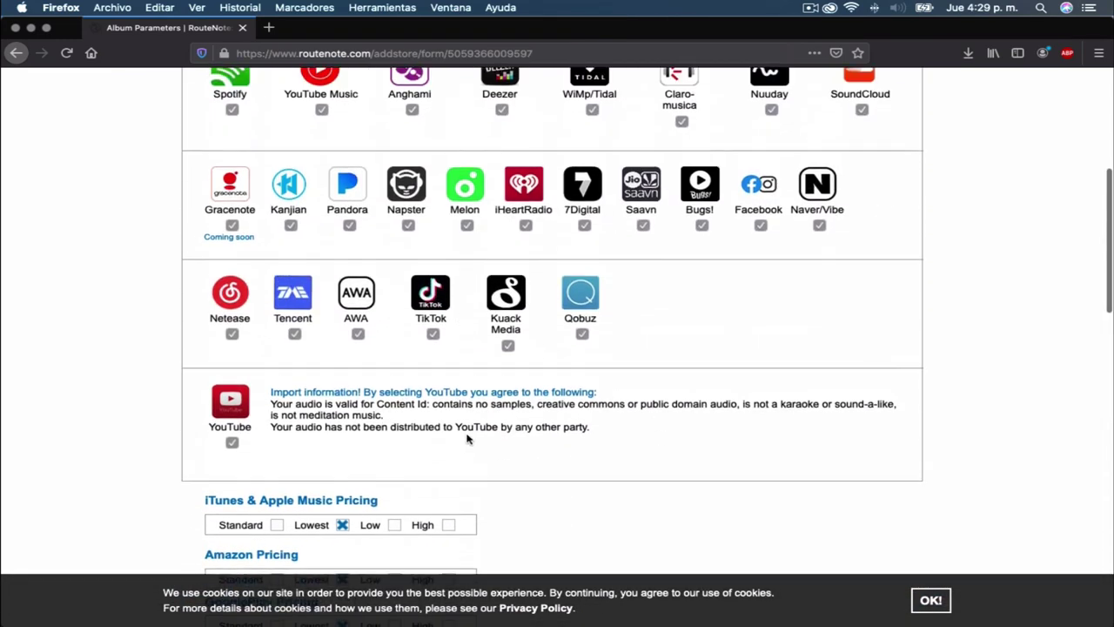
pyautogui.scroll(8, 470, 436)
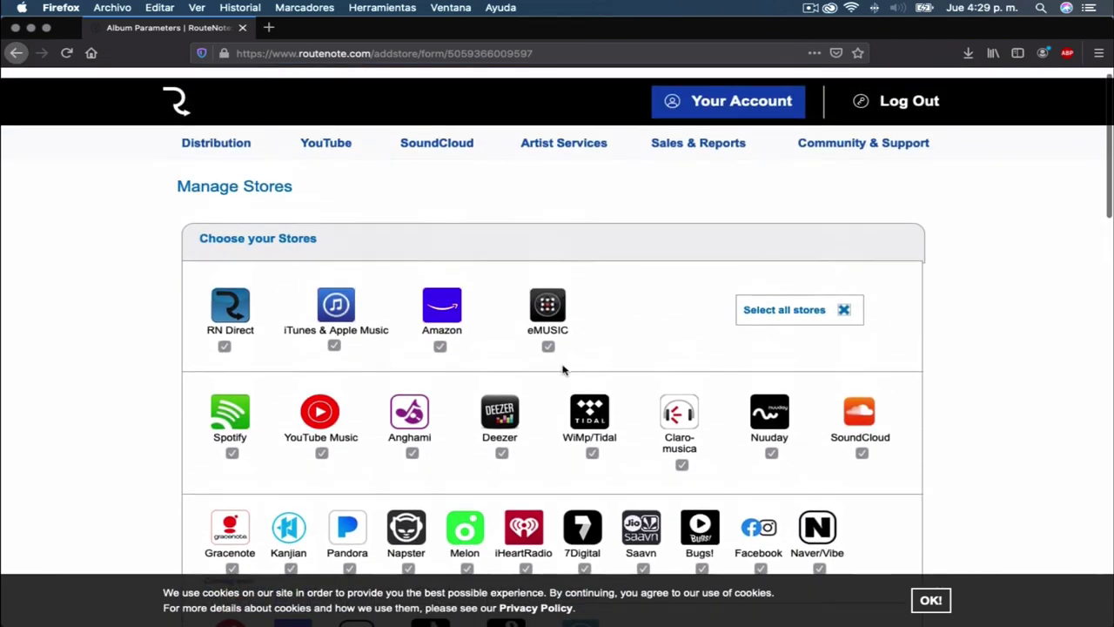
pyautogui.scroll(-3, 121, 302)
pyautogui.scroll(-20, 771, 315)
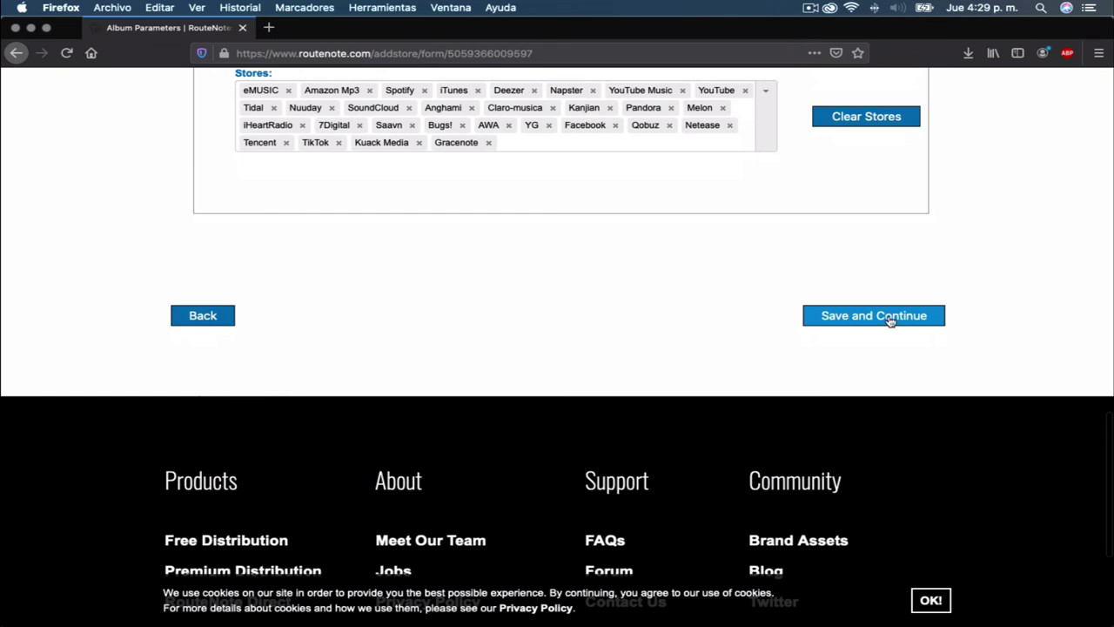
pyautogui.click(890, 320)
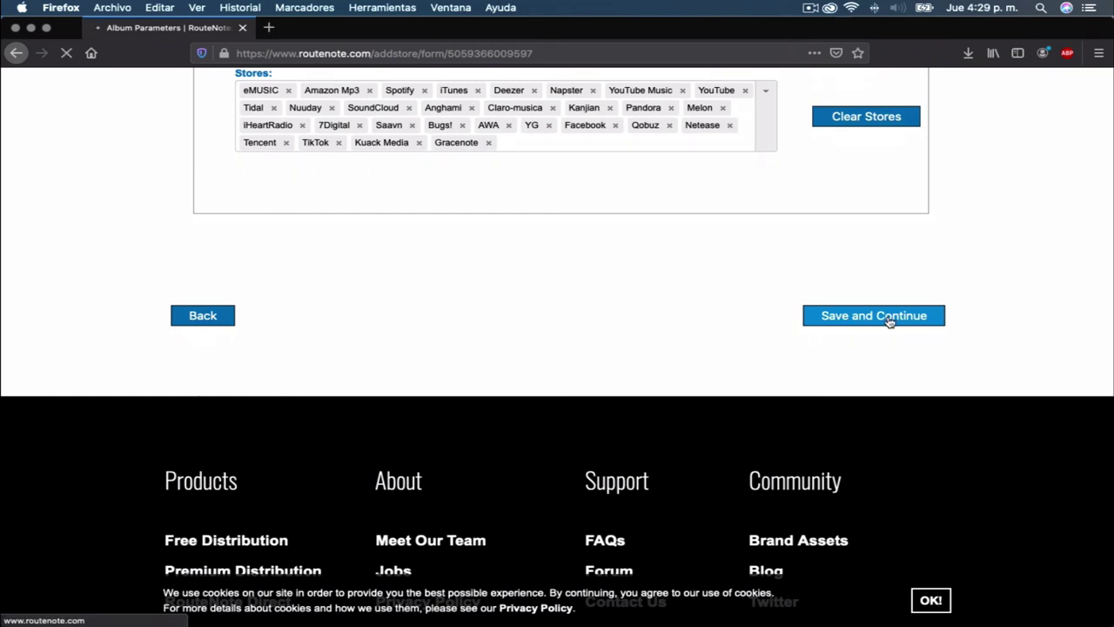
# Step: Examine the release overview, checking the completion status of each step, the album details, artwork and selected stores
pyautogui.scroll(-3, 510, 199)
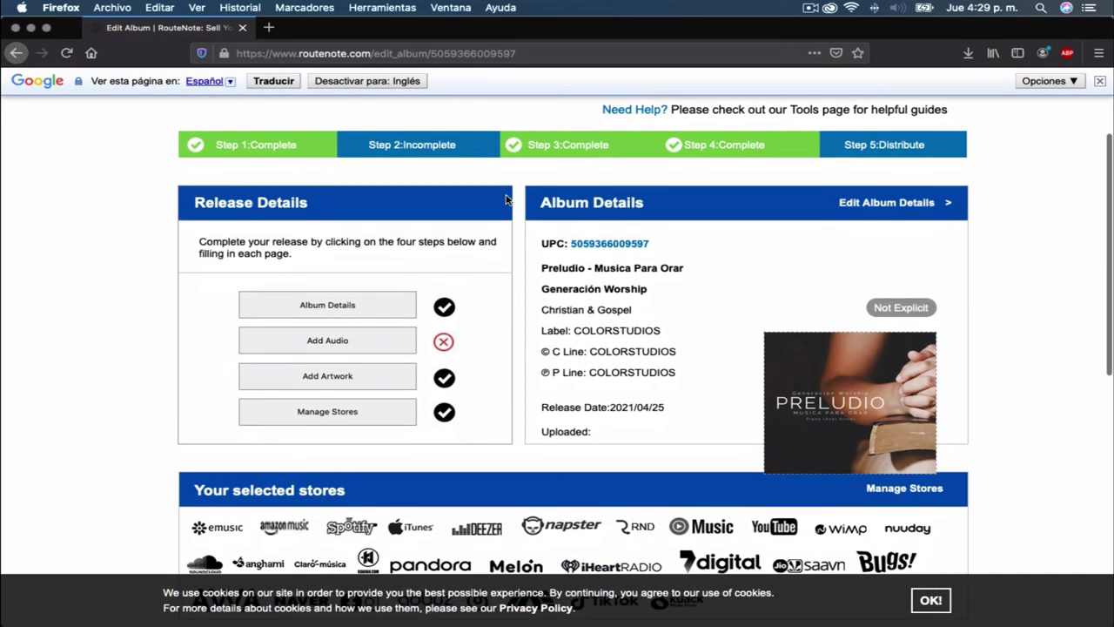
pyautogui.scroll(-10, 510, 199)
pyautogui.scroll(13, 517, 201)
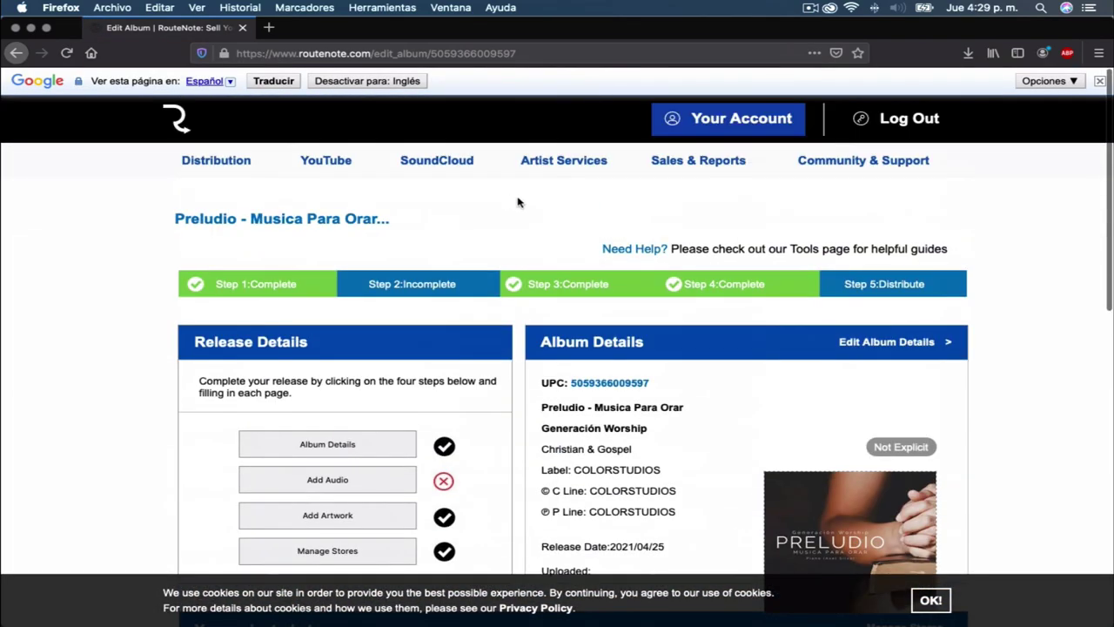
pyautogui.scroll(-1, 389, 295)
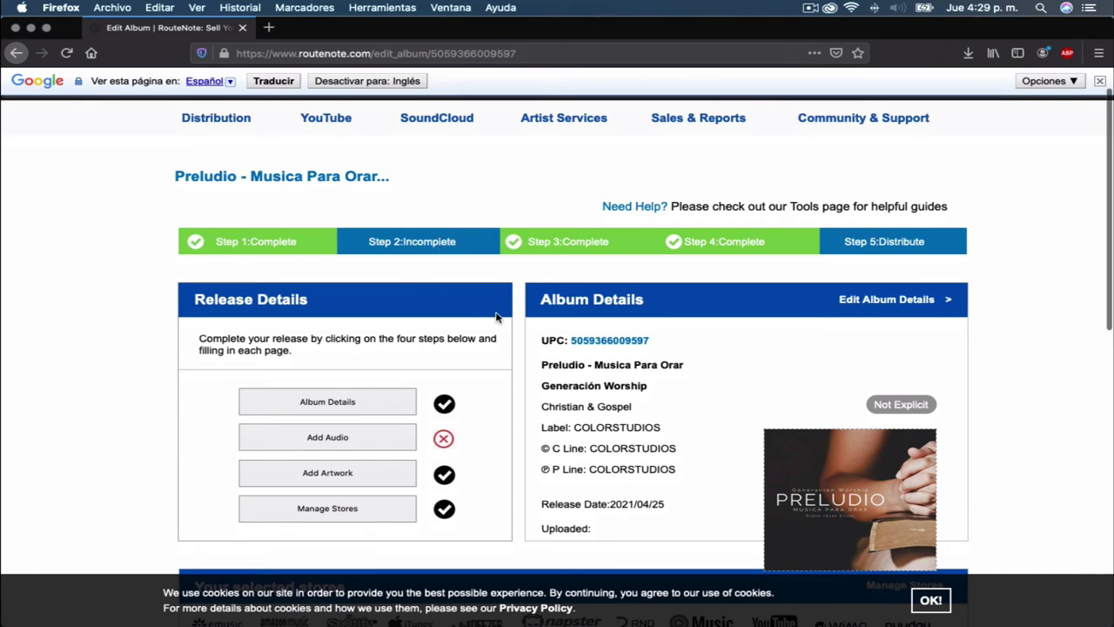
pyautogui.scroll(-7, 498, 318)
pyautogui.scroll(-3, 498, 317)
pyautogui.scroll(8, 786, 351)
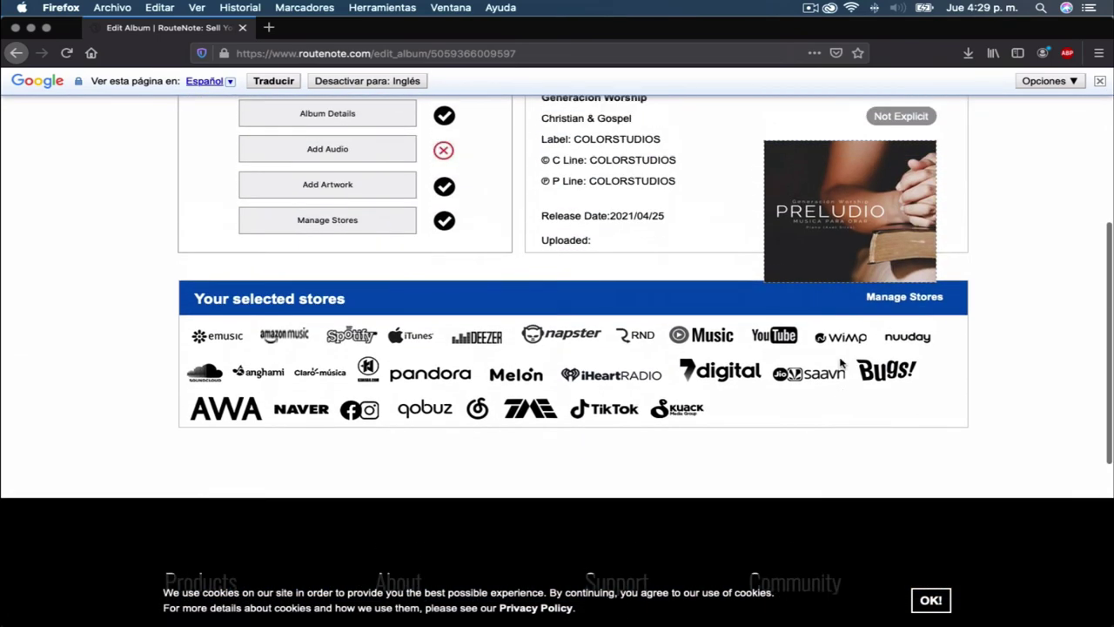
pyautogui.scroll(1, 997, 176)
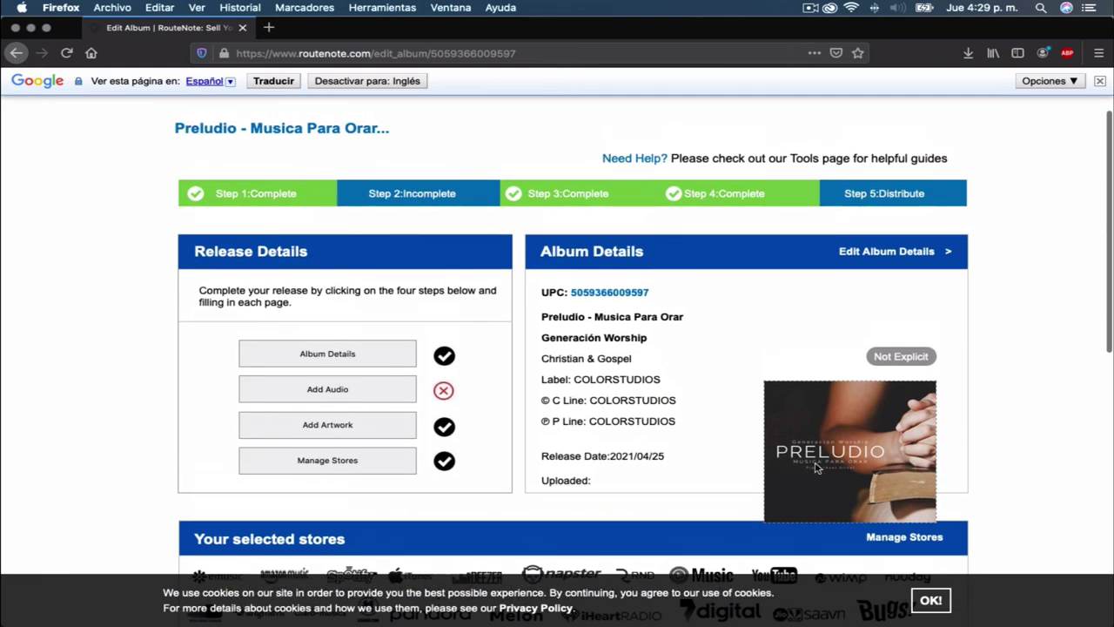
pyautogui.scroll(-4, 818, 452)
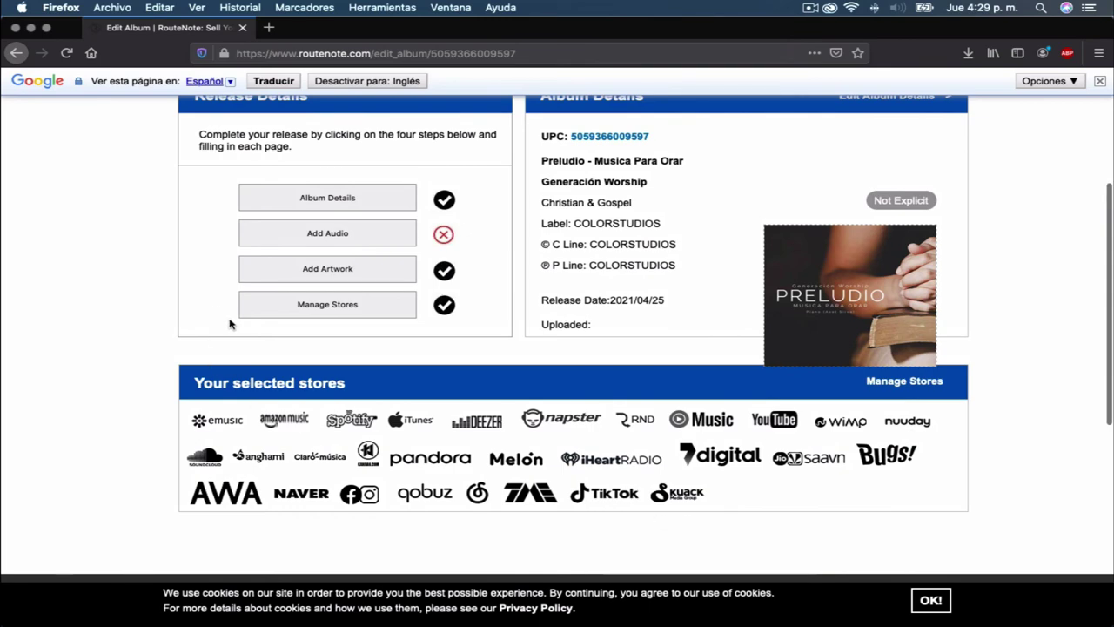
pyautogui.scroll(2, 232, 321)
pyautogui.scroll(-2, 726, 342)
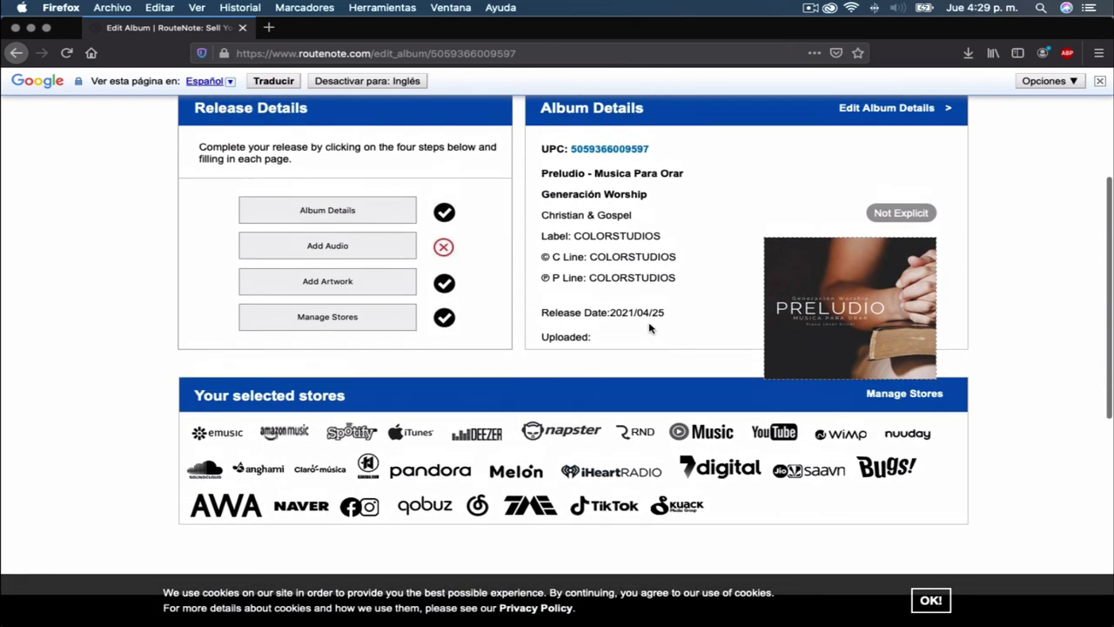
pyautogui.scroll(5, 653, 322)
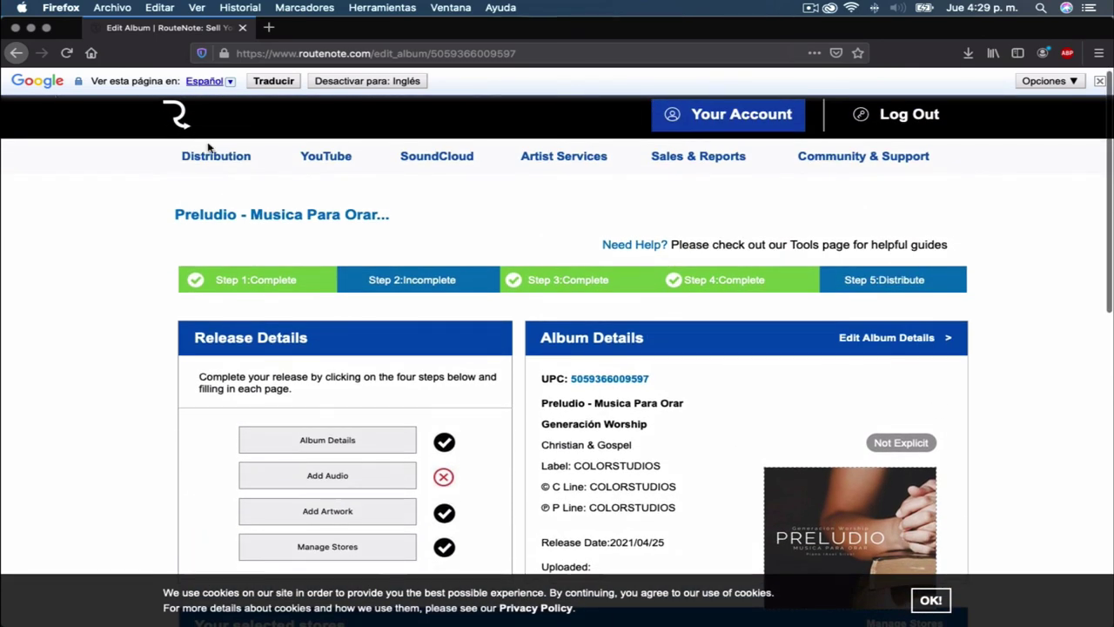
# Step: Open the Discography and show the releases that are in review
pyautogui.moveTo(219, 165)
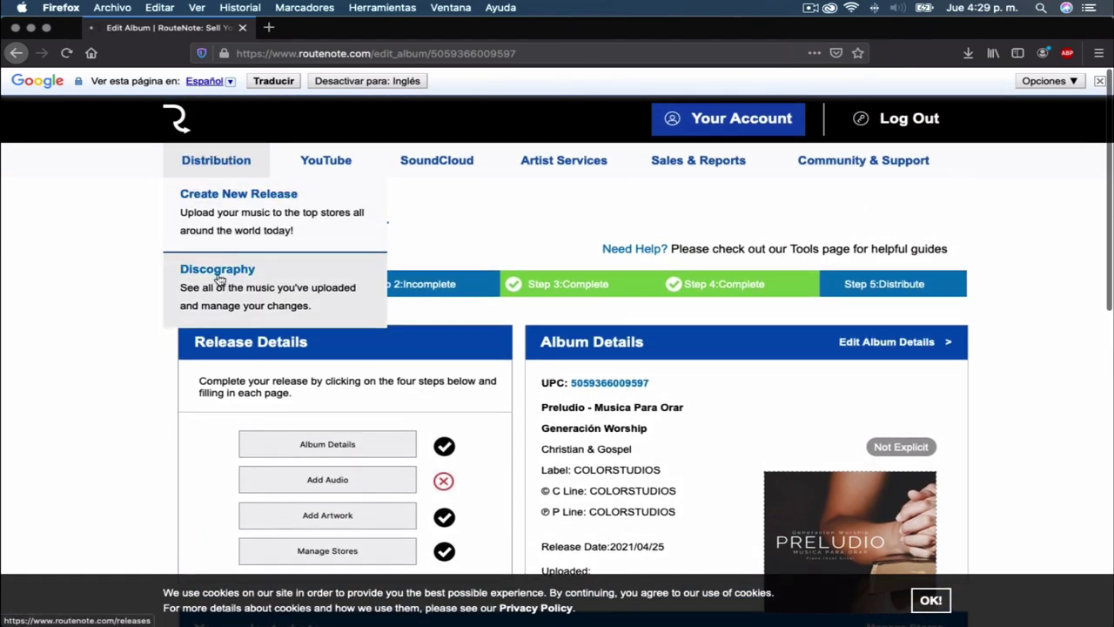
pyautogui.click(218, 277)
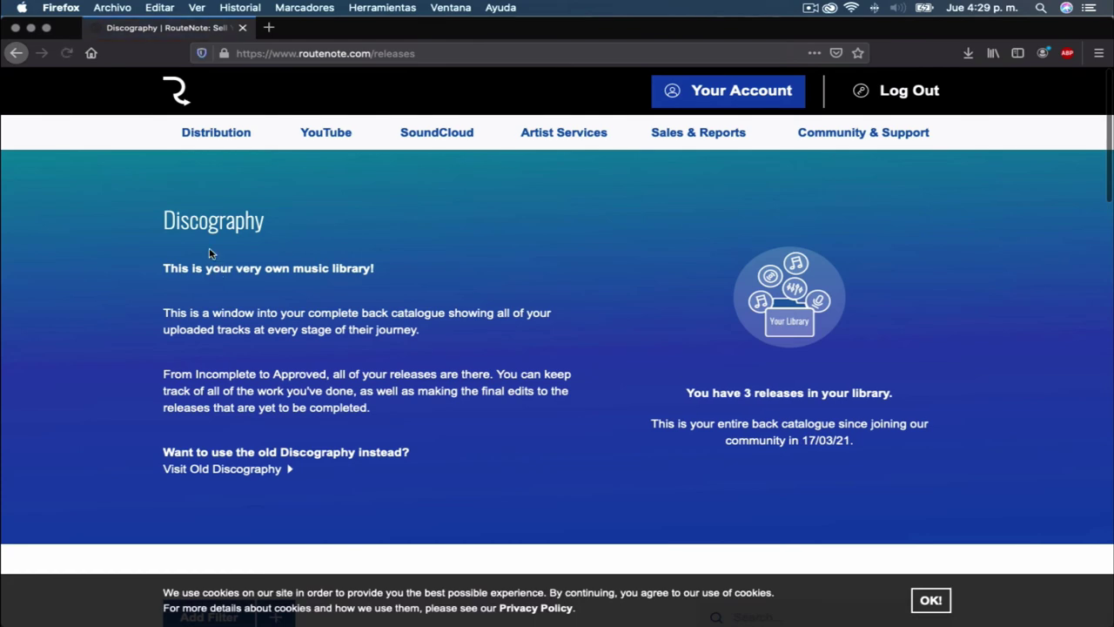
pyautogui.scroll(-3, 557, 242)
pyautogui.scroll(-5, 557, 243)
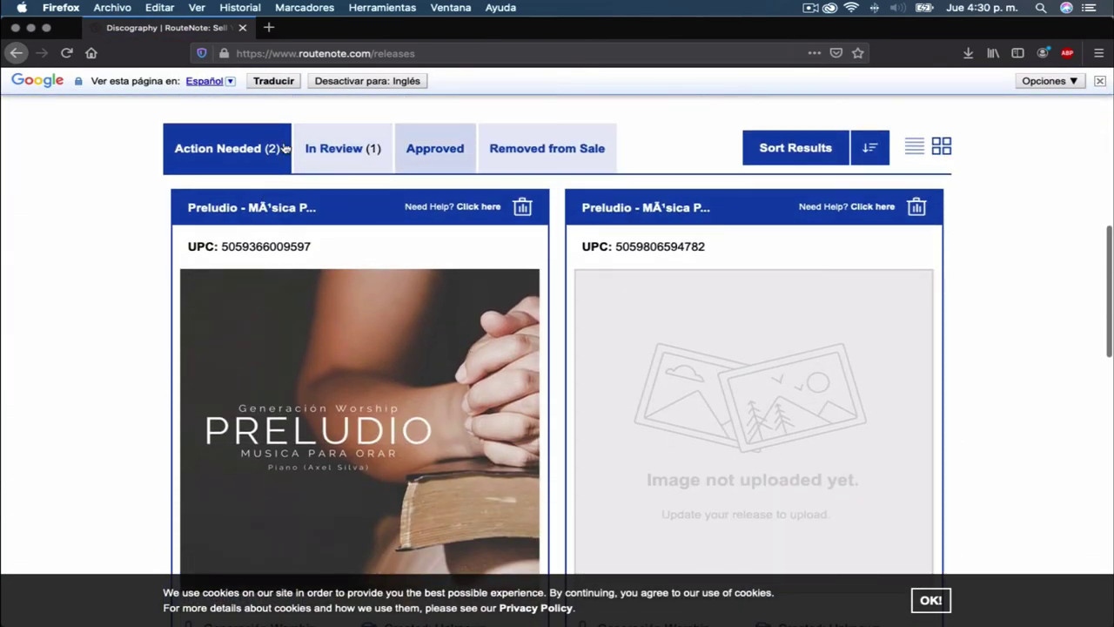
pyautogui.scroll(-1, 322, 382)
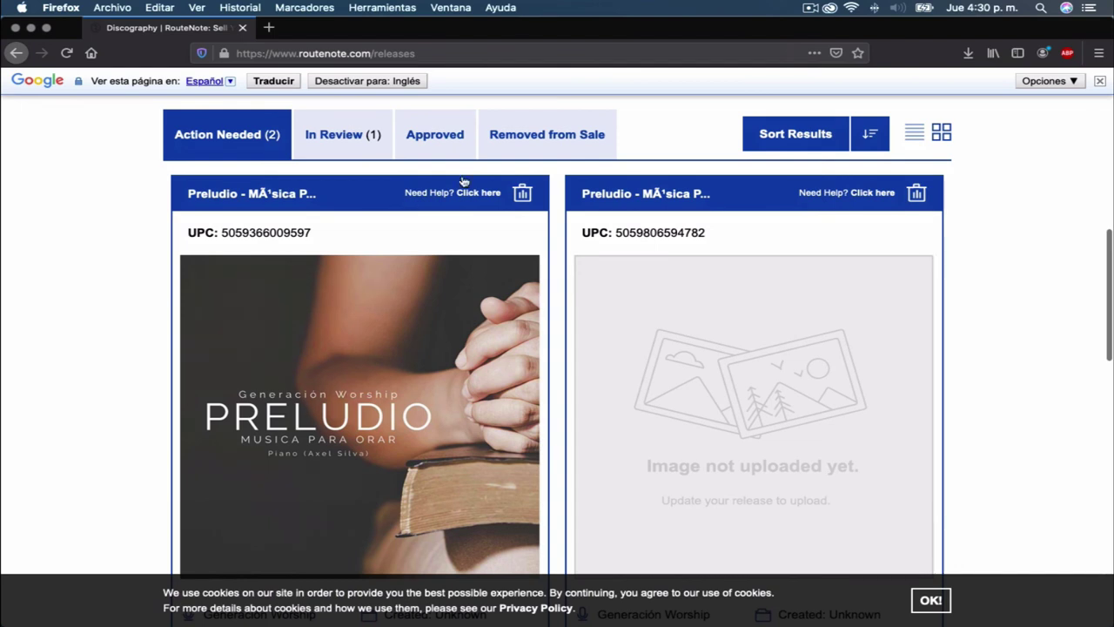
pyautogui.click(345, 135)
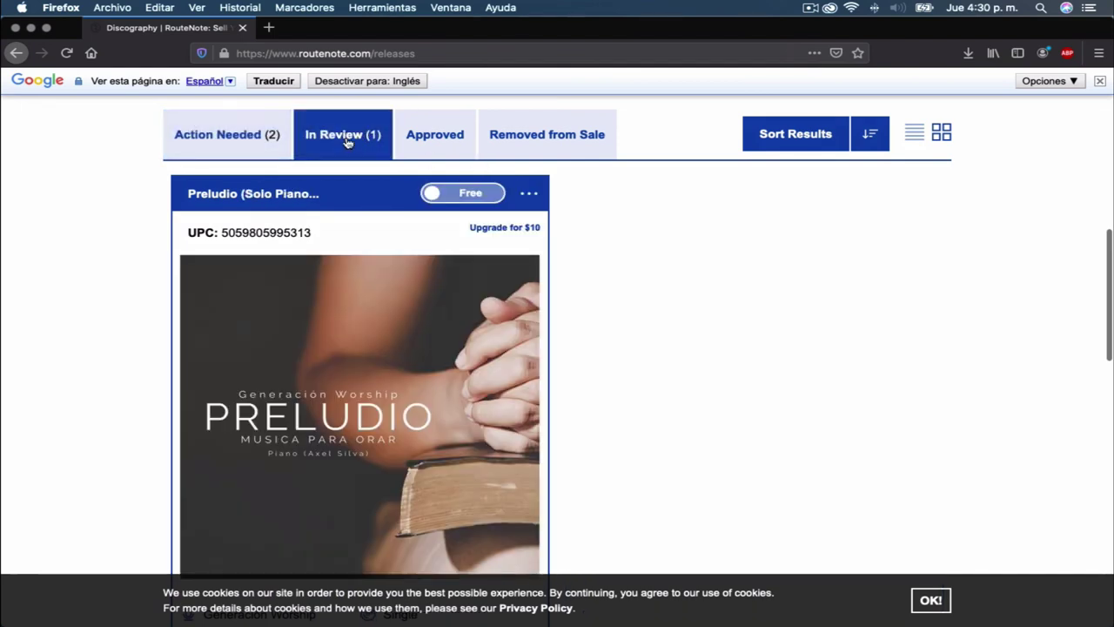
pyautogui.scroll(-3, 317, 196)
pyautogui.scroll(2, 325, 200)
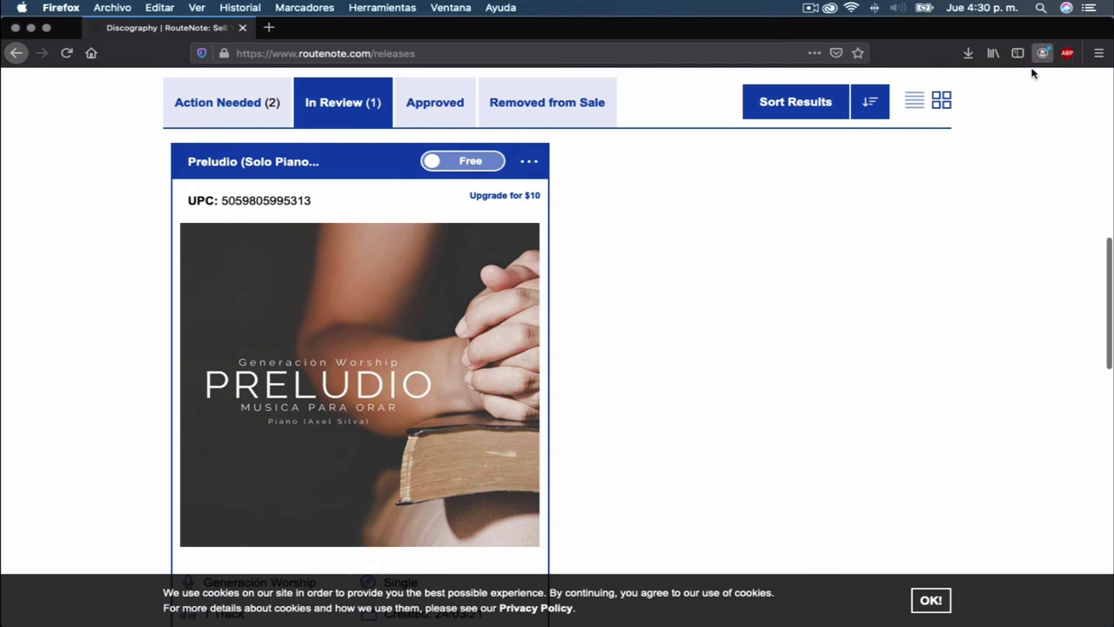
# Step: Switch the in-review releases to list view and expand the tracklist of Preludio (Solo Piano) to examine its track details
pyautogui.click(914, 101)
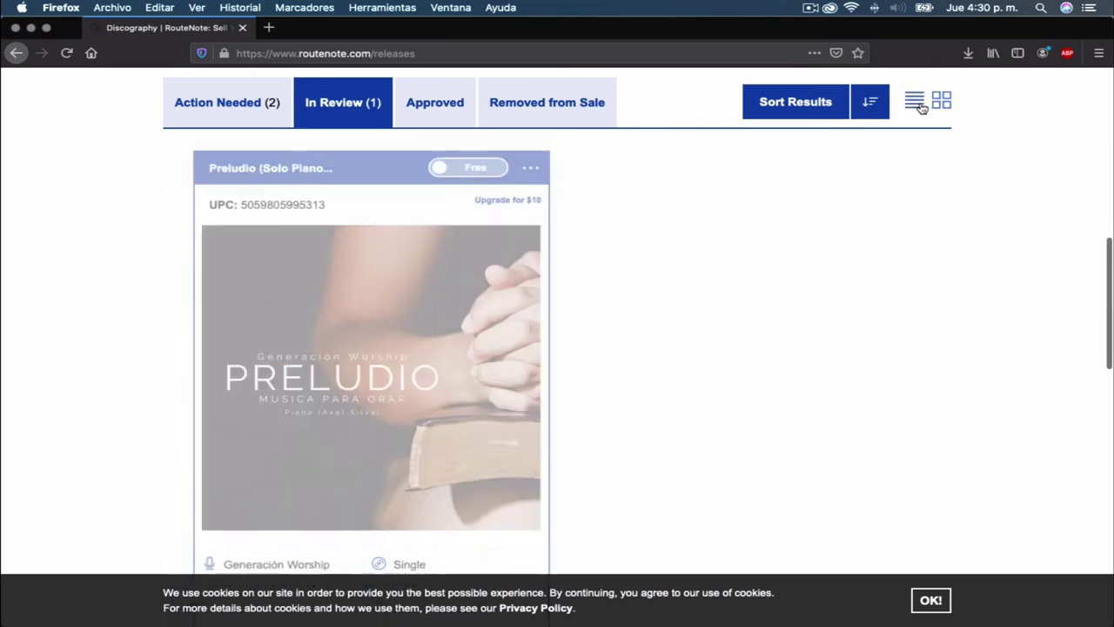
pyautogui.scroll(2, 165, 290)
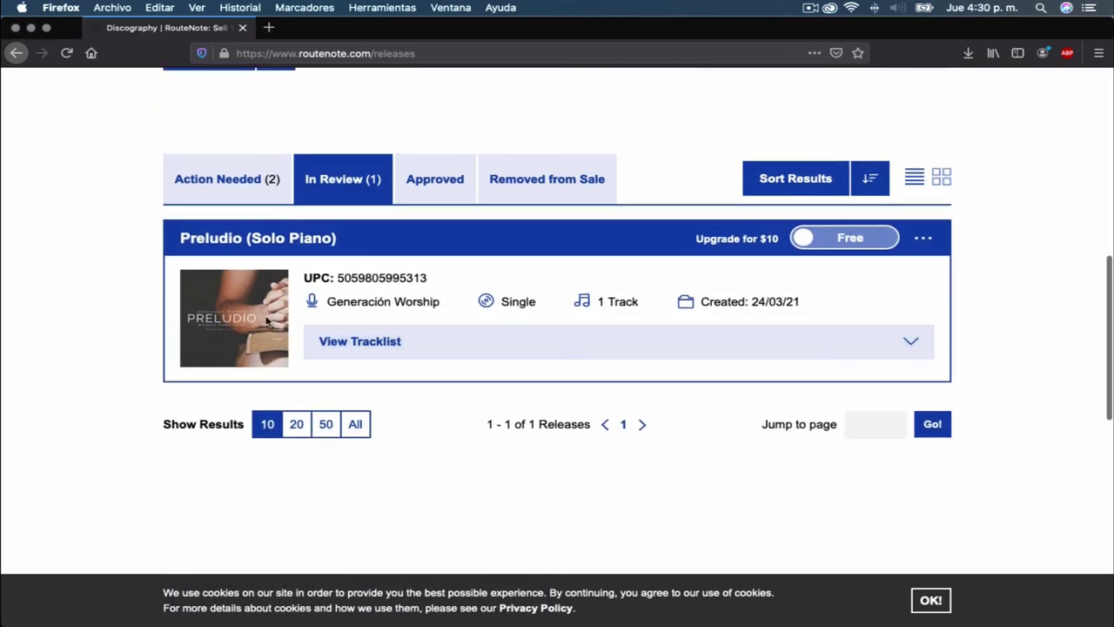
pyautogui.click(538, 347)
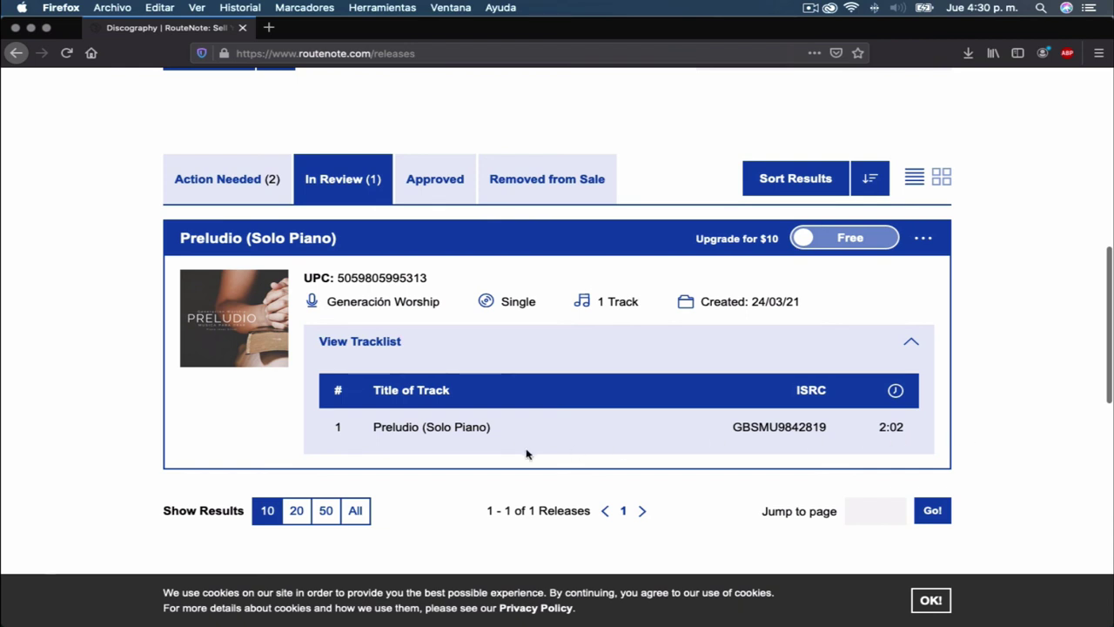
pyautogui.scroll(-1, 378, 455)
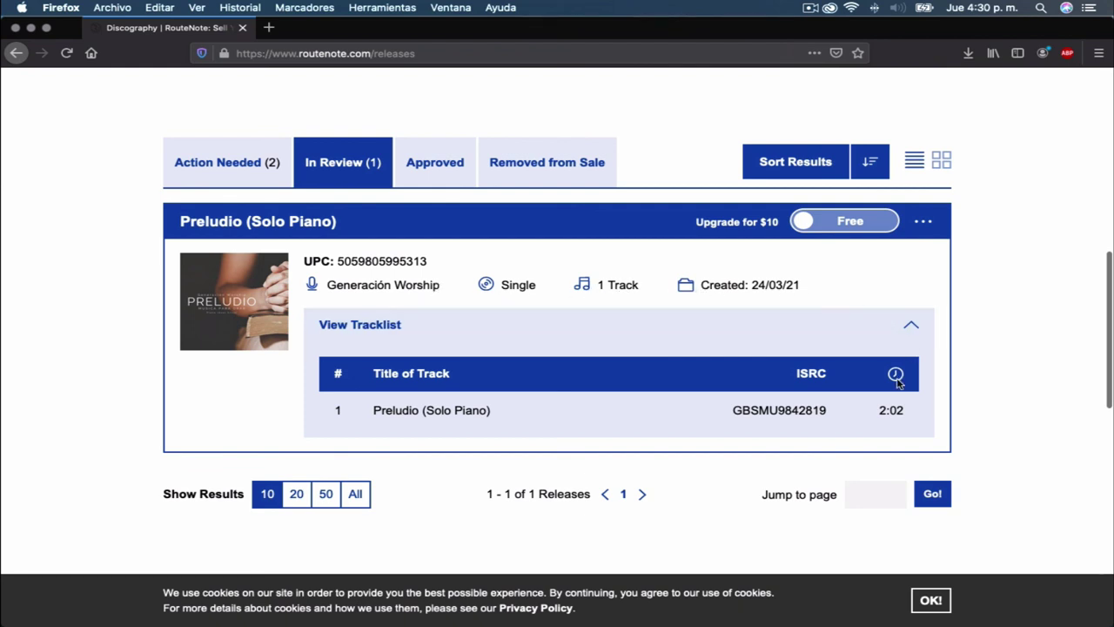
pyautogui.scroll(-4, 897, 383)
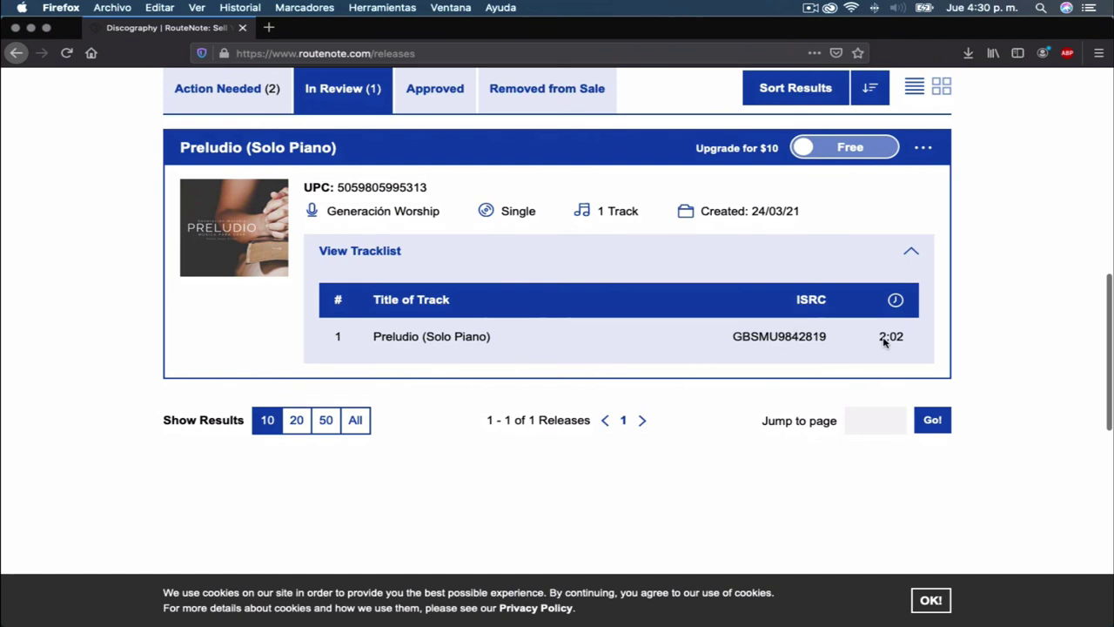
pyautogui.scroll(5, 727, 384)
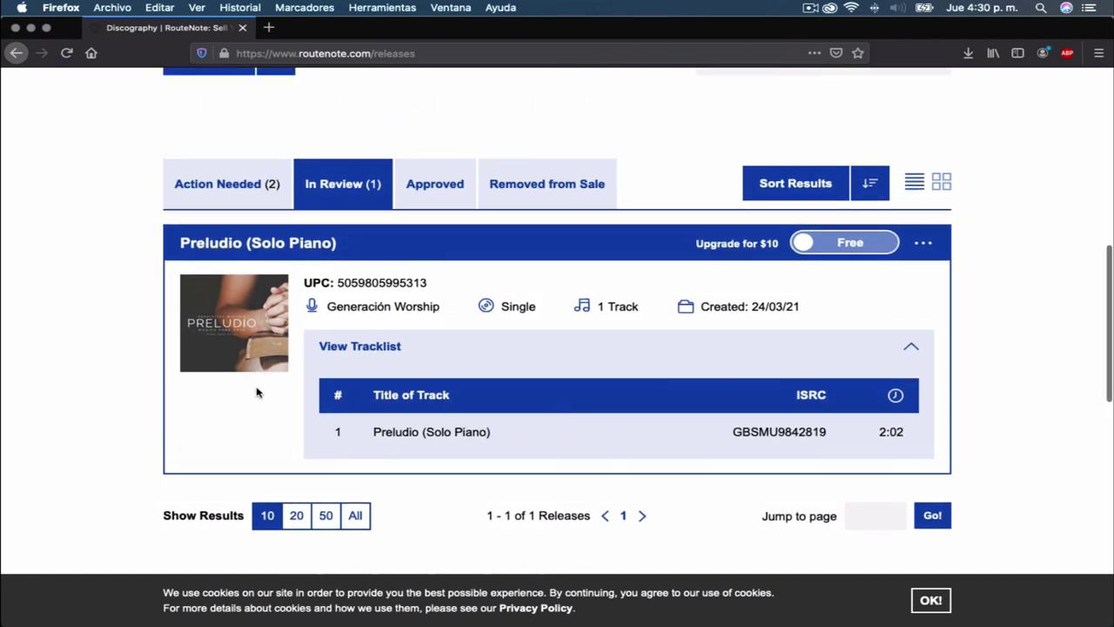
pyautogui.scroll(-5, 256, 392)
pyautogui.scroll(12, 258, 399)
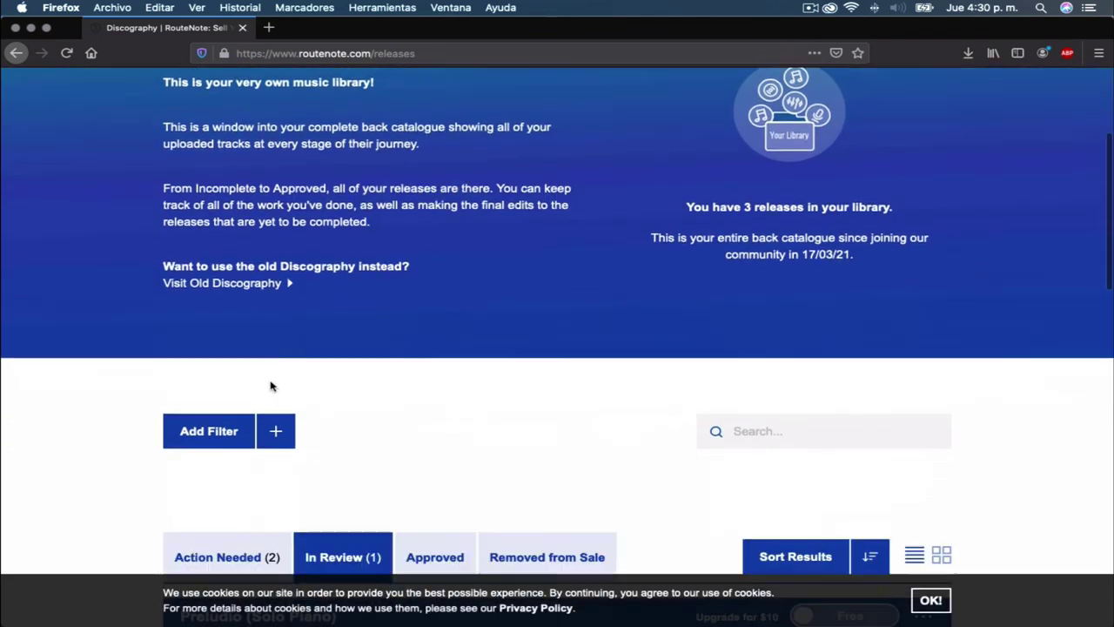
pyautogui.scroll(-8, 270, 385)
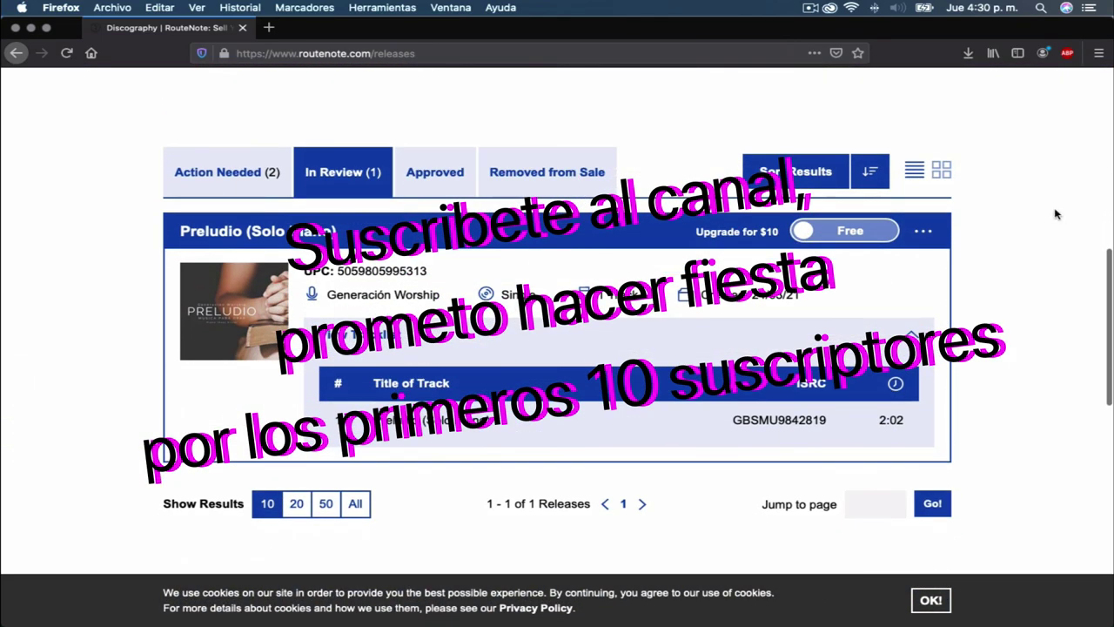